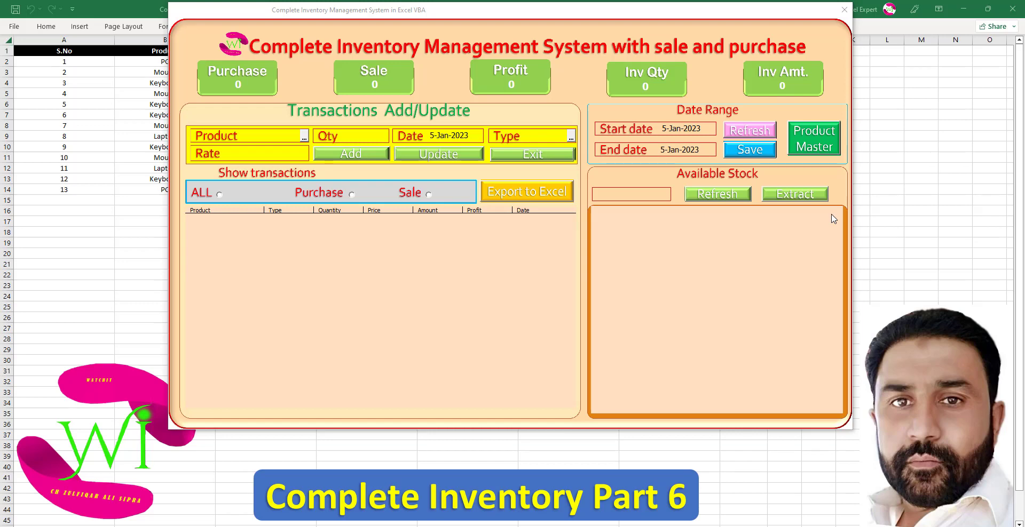
- Change the start date year to 2000, then filter by Purchase, Sale and finally ALL 13 transactions
left_click(220, 195)
type("1")
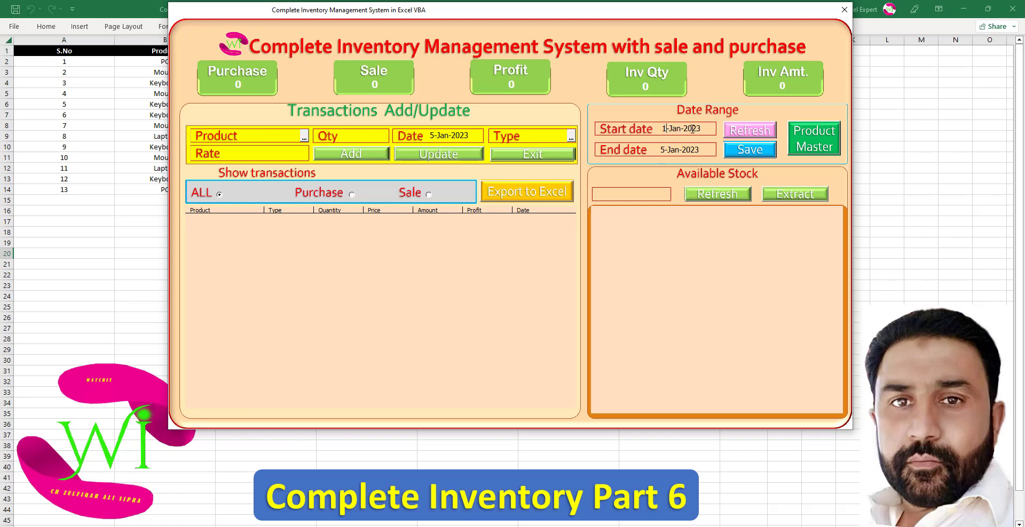
left_click_drag(693, 128, 702, 128)
type("00")
left_click(351, 196)
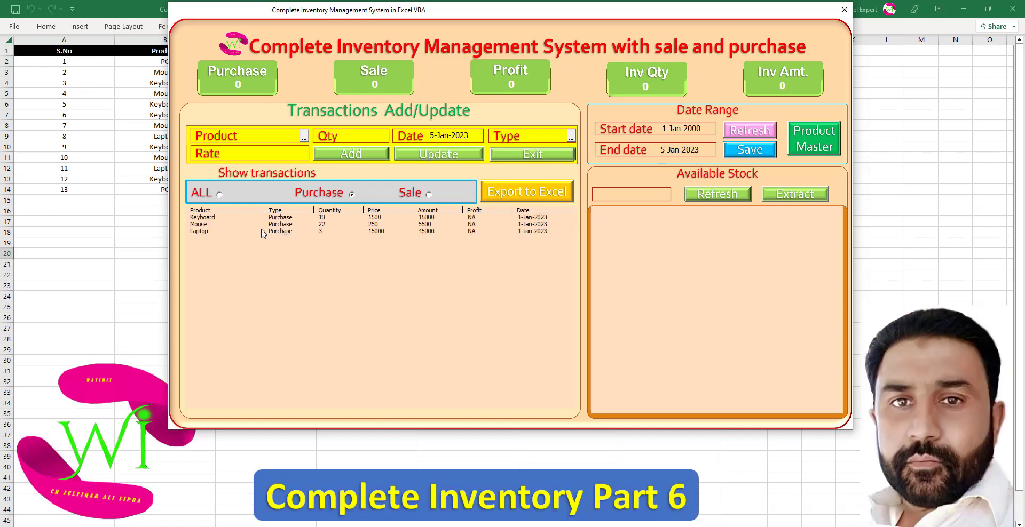
left_click(427, 196)
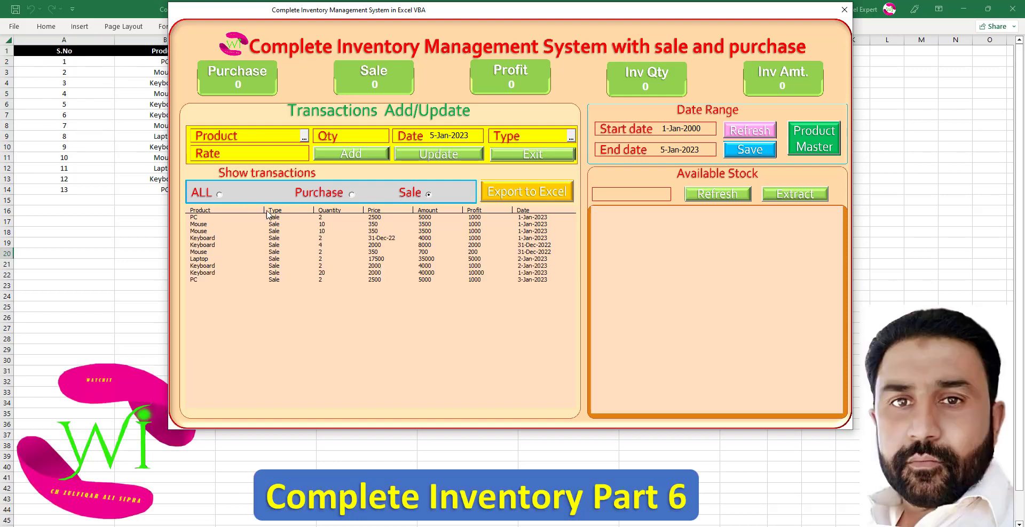
left_click(219, 195)
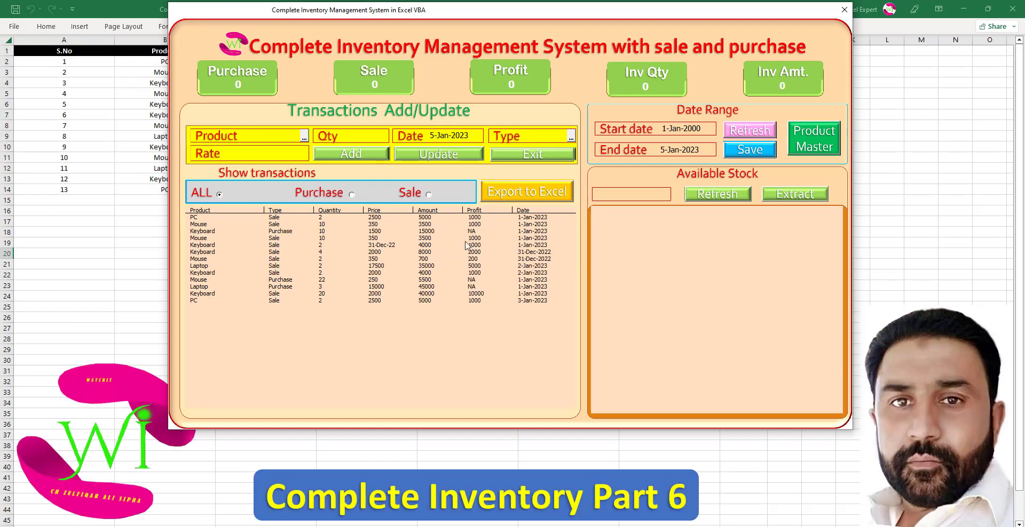
- Load grid rows into the entry fields, ending on the Laptop sale of 2 on 2-Jan-2023 at 17500
double_click(423, 247)
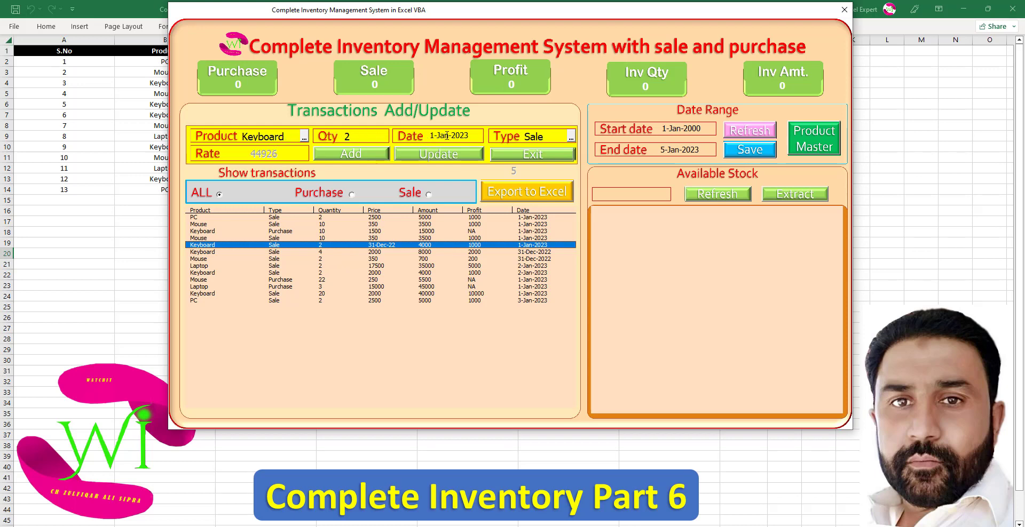
left_click(571, 137)
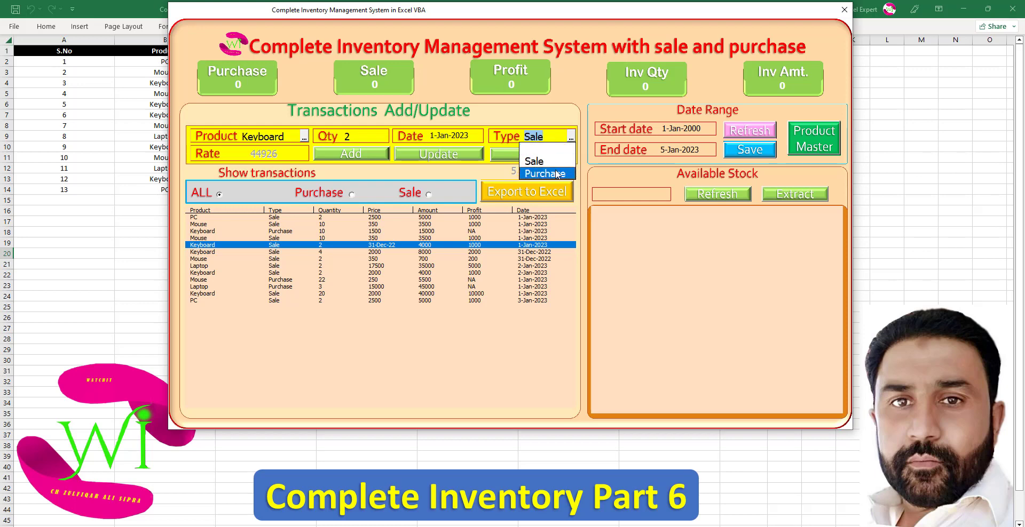
left_click(381, 214)
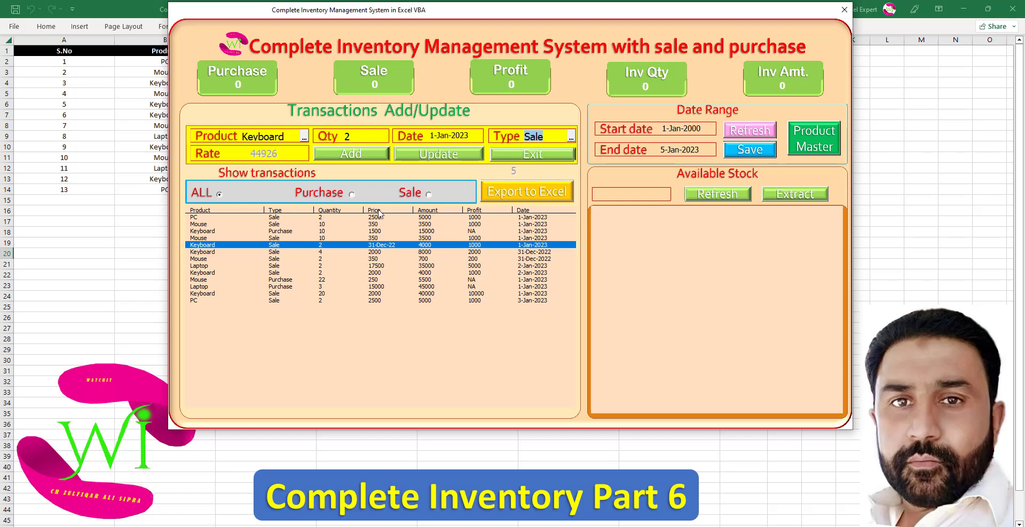
left_click(372, 288)
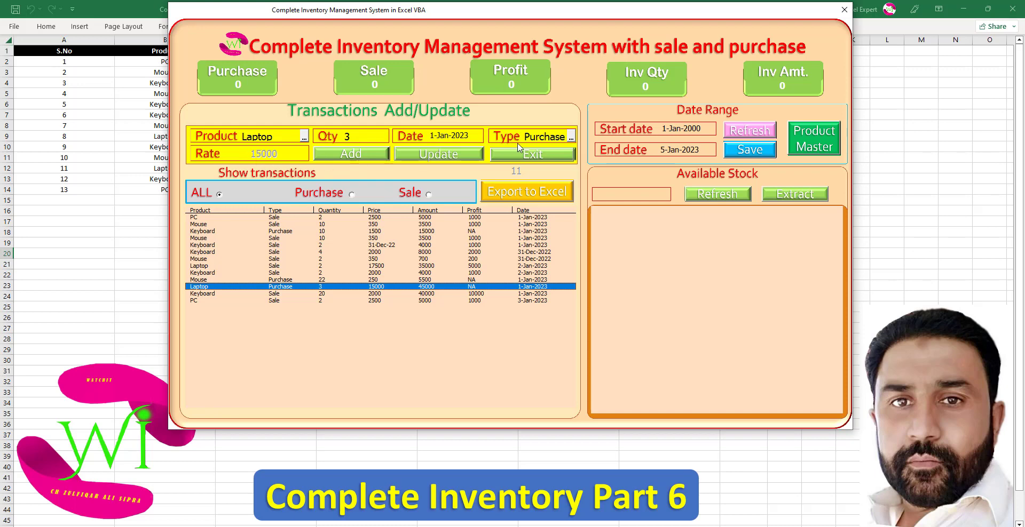
left_click(426, 266)
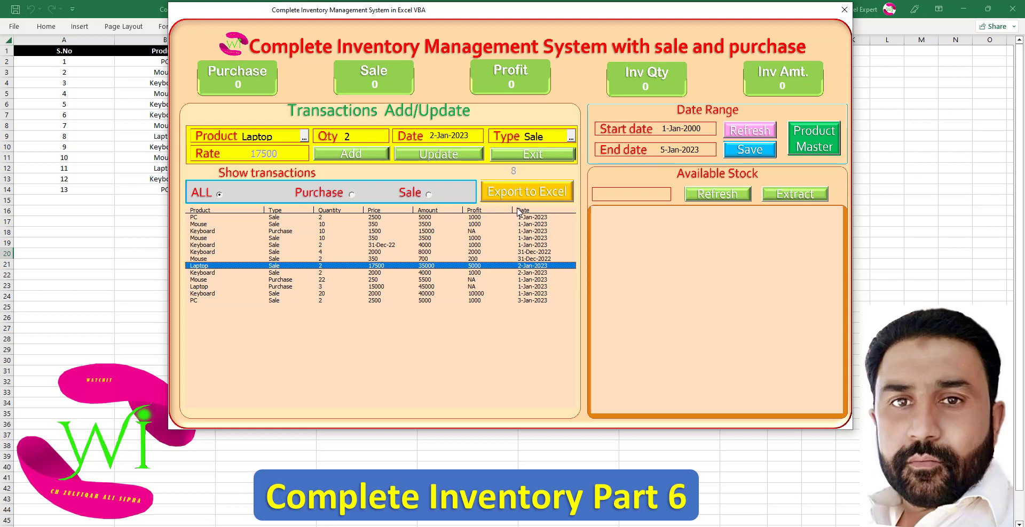
- Close the running form and set the txt_id textbox's Visible property to False
left_click(845, 9)
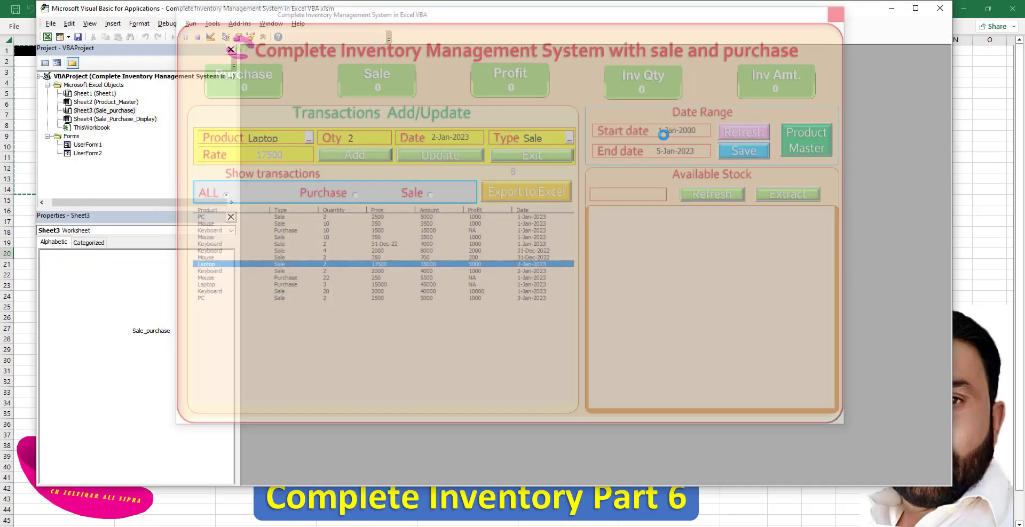
left_click(611, 239)
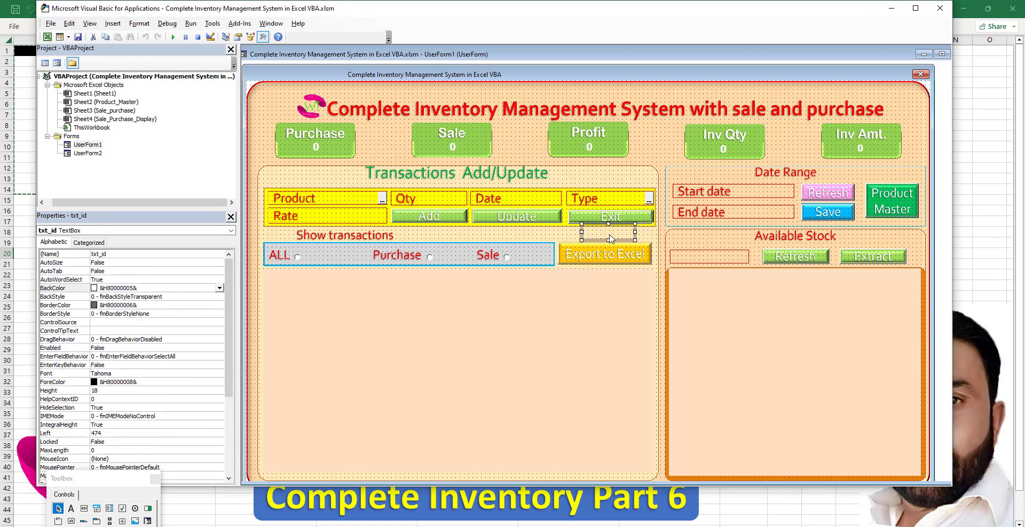
left_click_drag(229, 373, 223, 433)
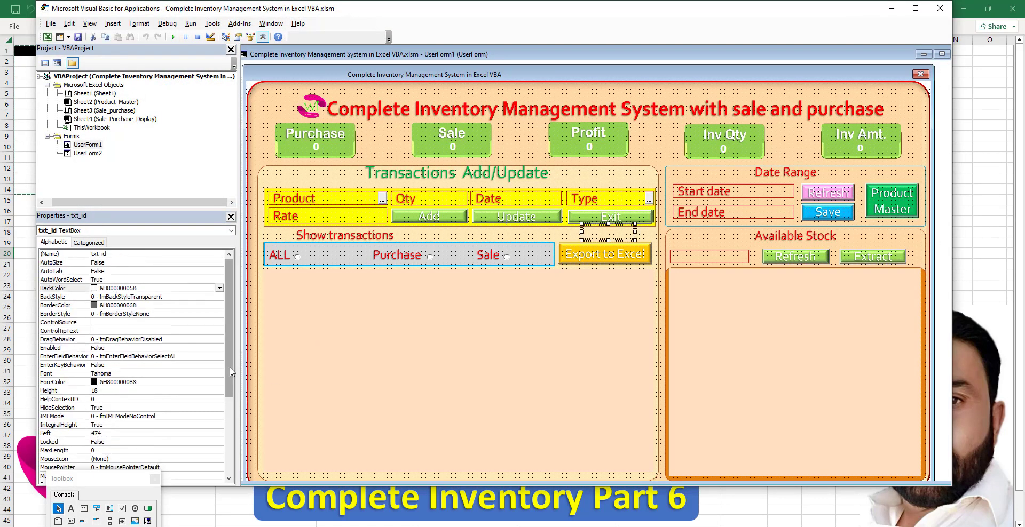
scroll(224, 433, "down", 1)
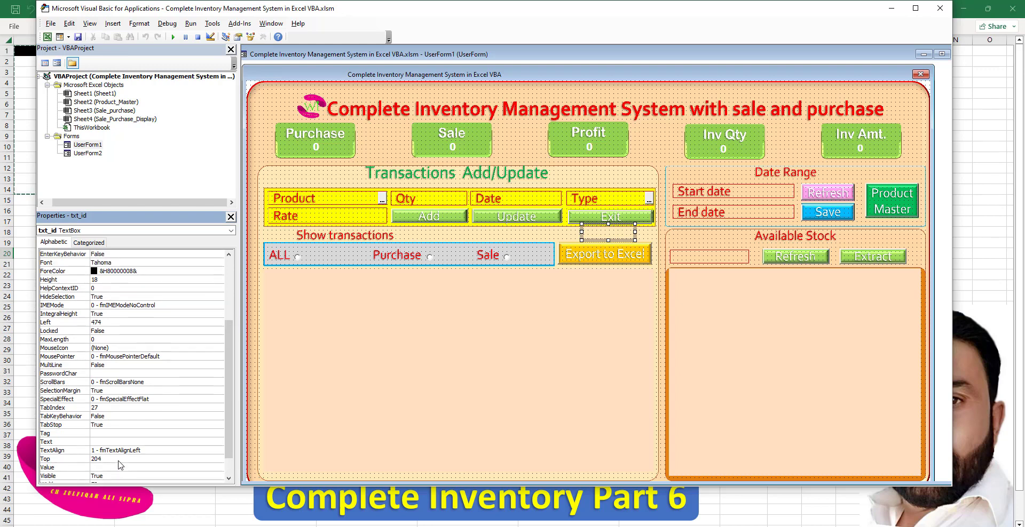
left_click(121, 451)
left_click(120, 461)
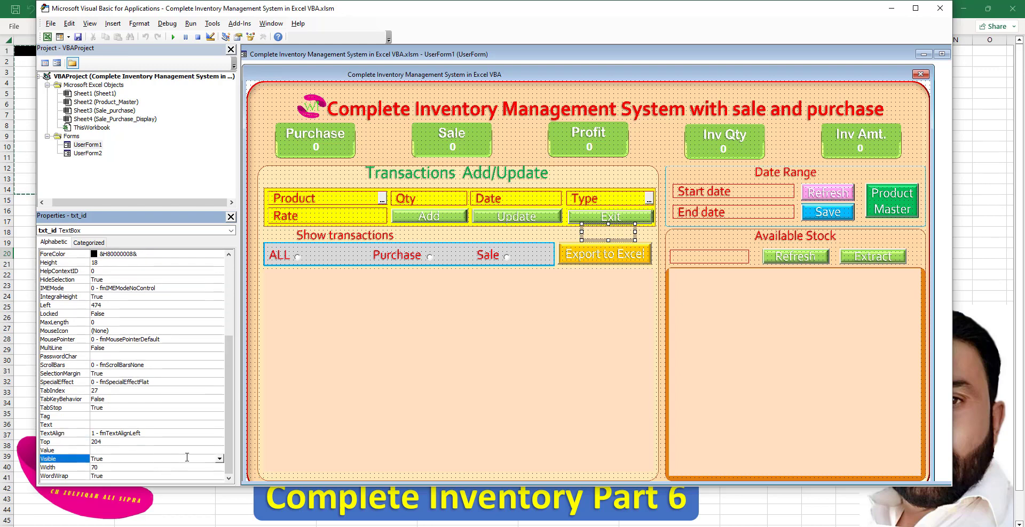
left_click(219, 460)
left_click(158, 474)
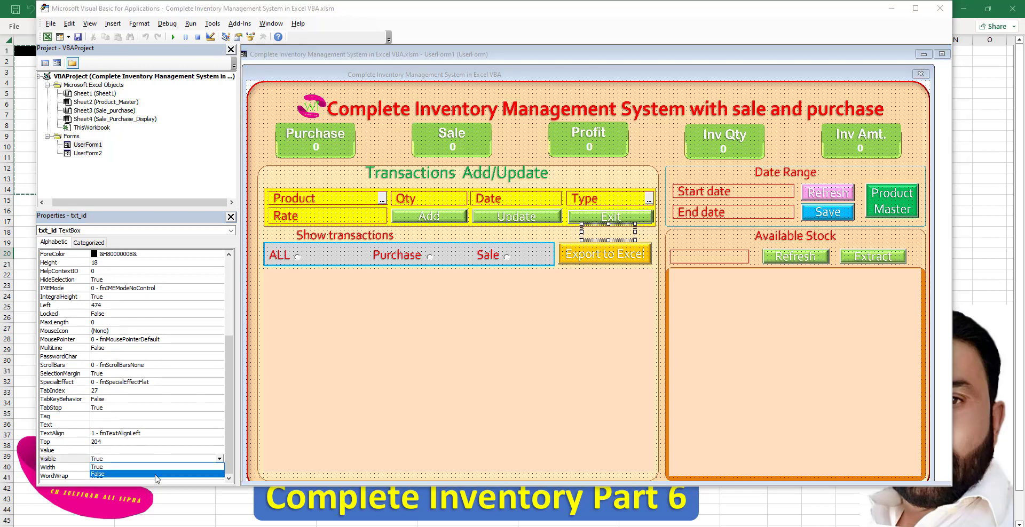
- Select the whole UserForm1 design and run the inventory form again
left_click(316, 348)
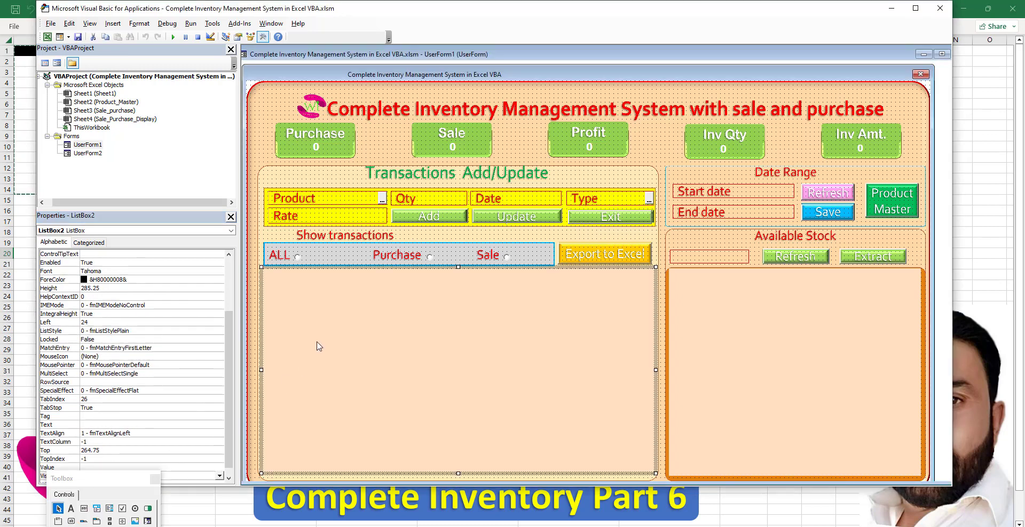
left_click(267, 121)
left_click(172, 37)
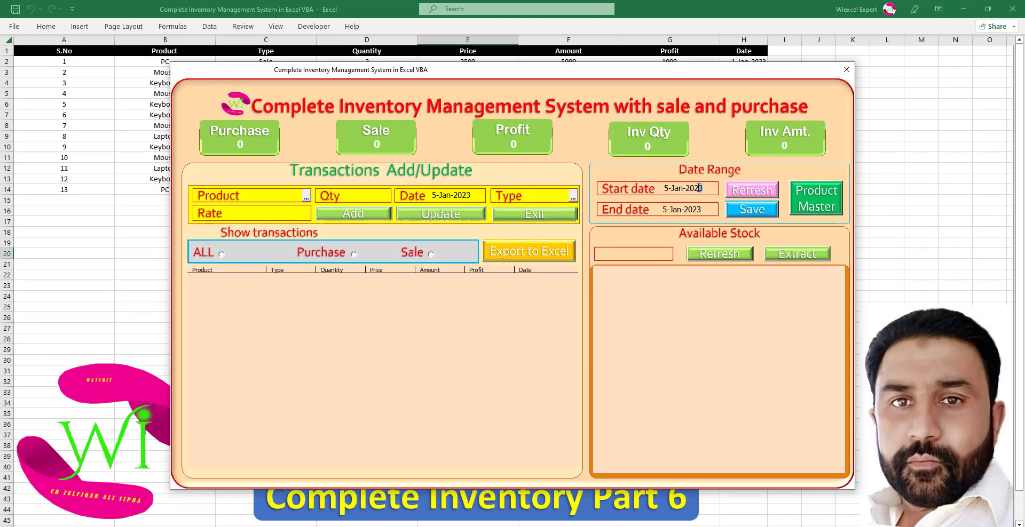
- List ALL transactions since 5-Jan-2020, load the Keyboard purchase, try Export to Excel, then exit the form
left_click(223, 255)
left_click(322, 334)
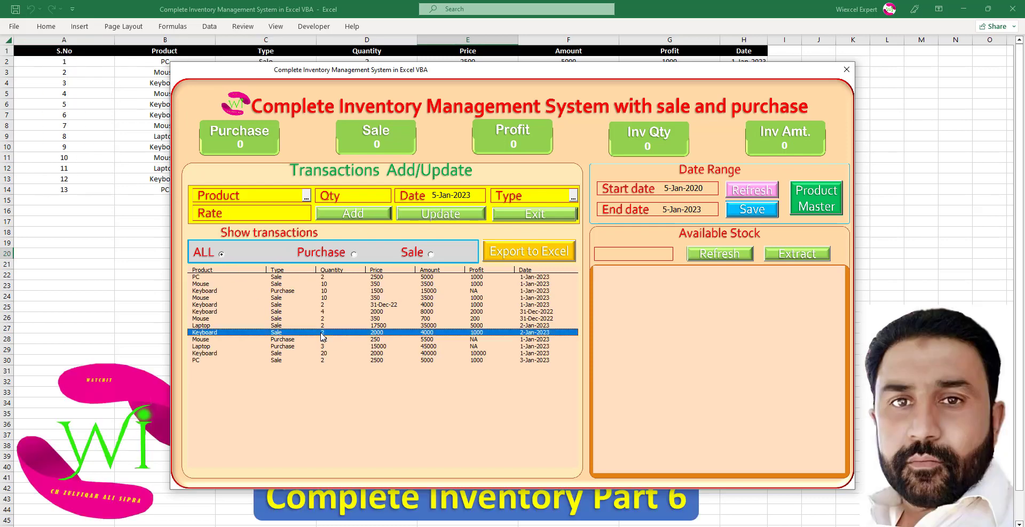
double_click(288, 291)
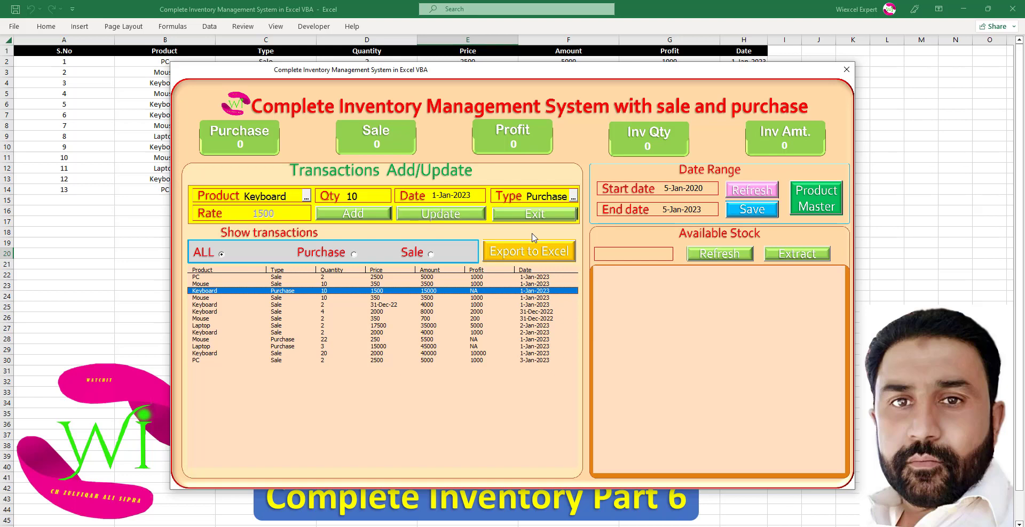
left_click(535, 257)
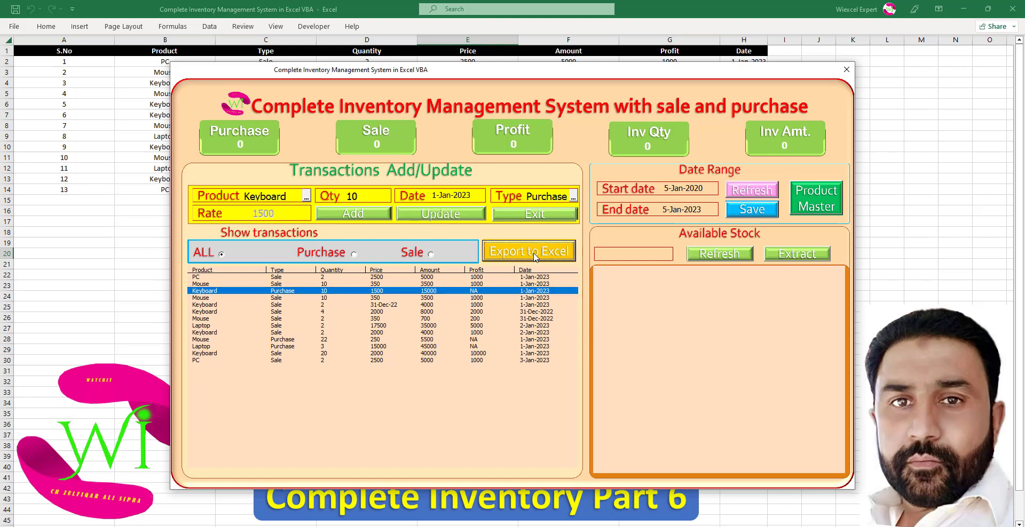
left_click(533, 216)
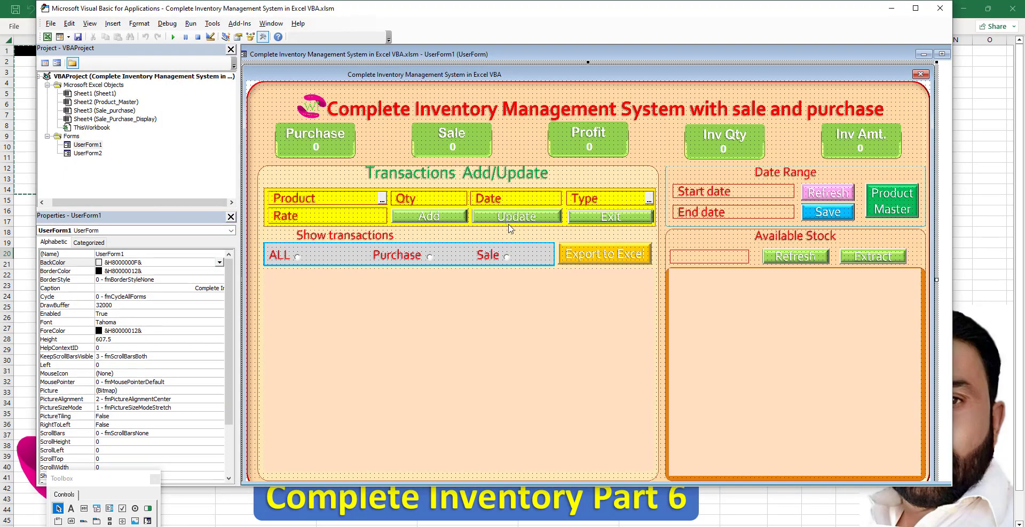
- Copy the three cmd_export_Click lines from UserForm2's Product Master code, then close its code and design windows
double_click(88, 153)
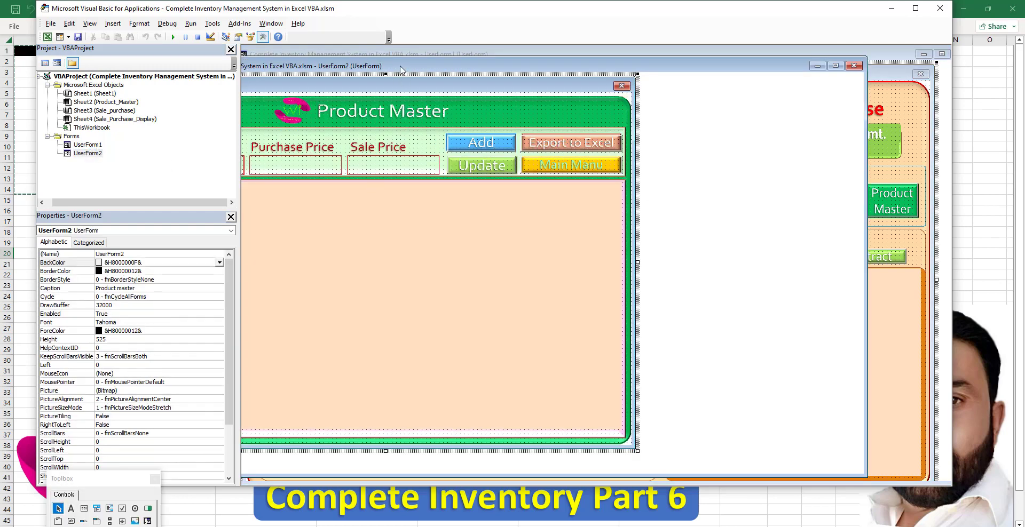
left_click_drag(400, 67, 482, 61)
double_click(657, 139)
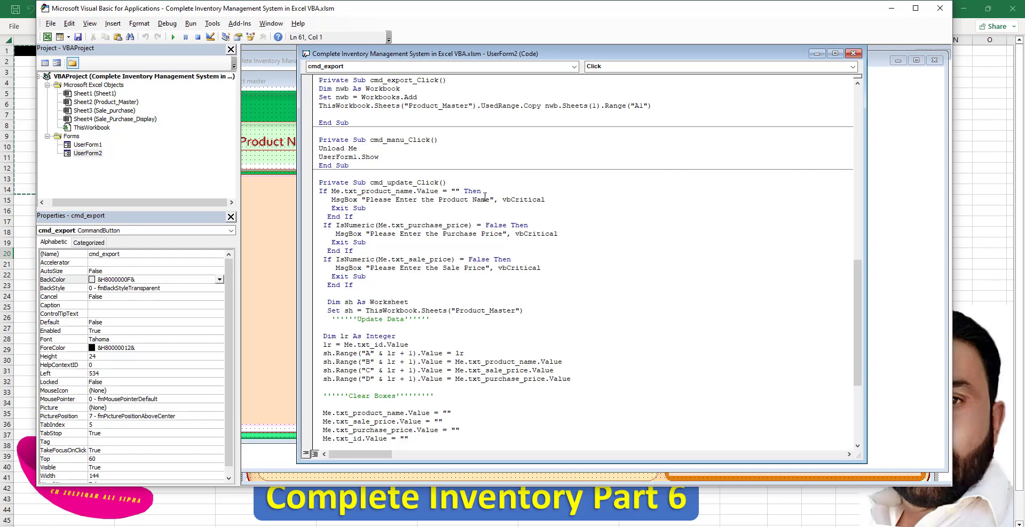
scroll(504, 316, "down", 1)
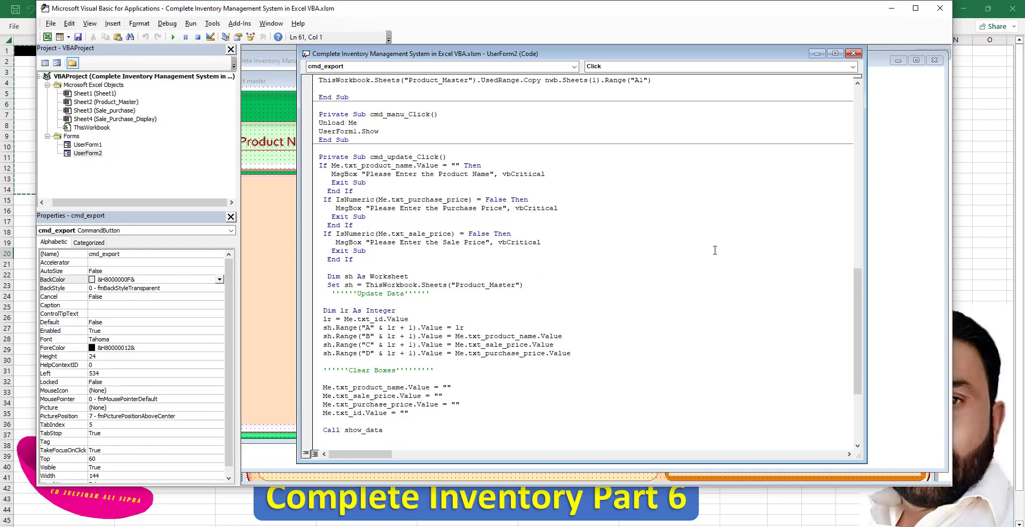
mouse_move(857, 310)
left_mouse_down()
mouse_move(866, 361)
mouse_move(866, 250)
left_mouse_up()
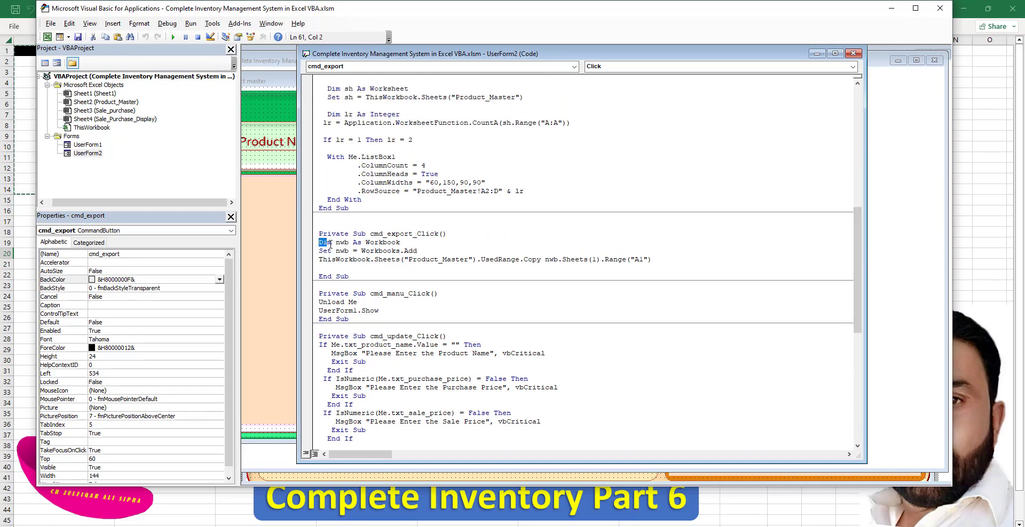
left_click_drag(319, 243, 661, 263)
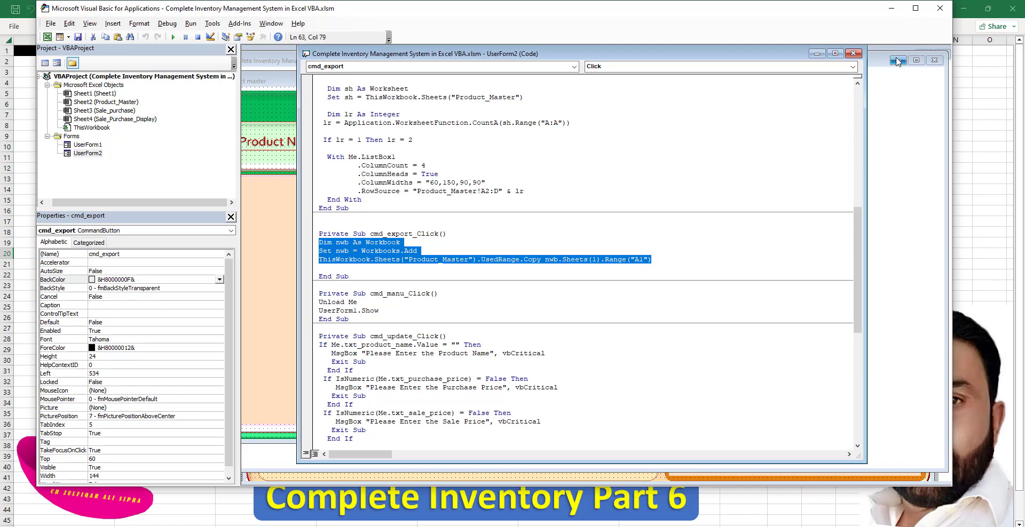
left_click(820, 54)
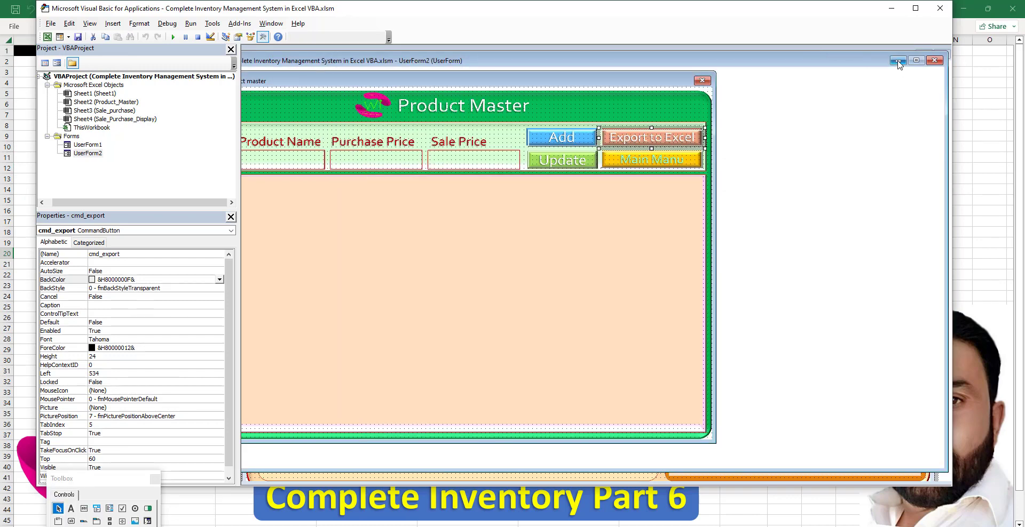
left_click(898, 60)
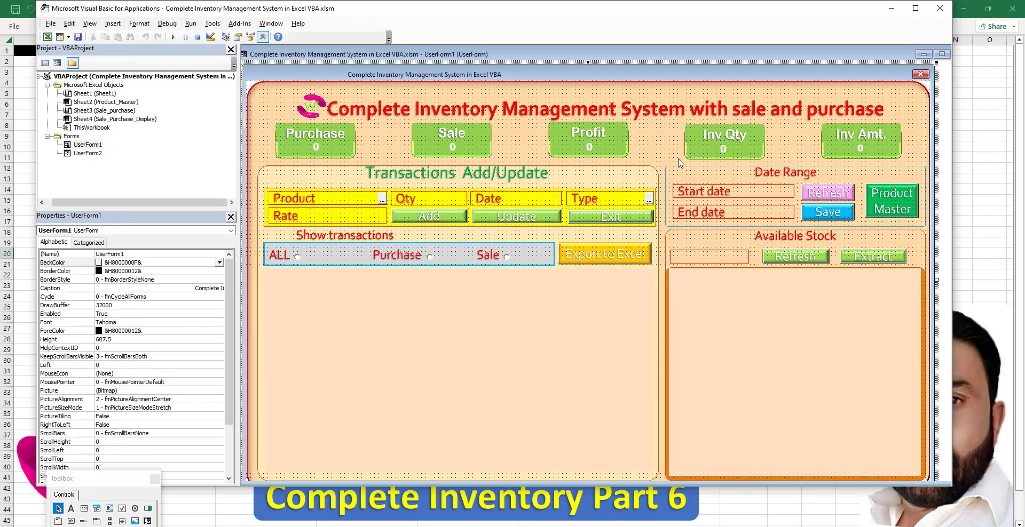
- Paste the export code into CommandButton9_Click, change its sheet to Sale_Purchase_display, and run the form
double_click(602, 259)
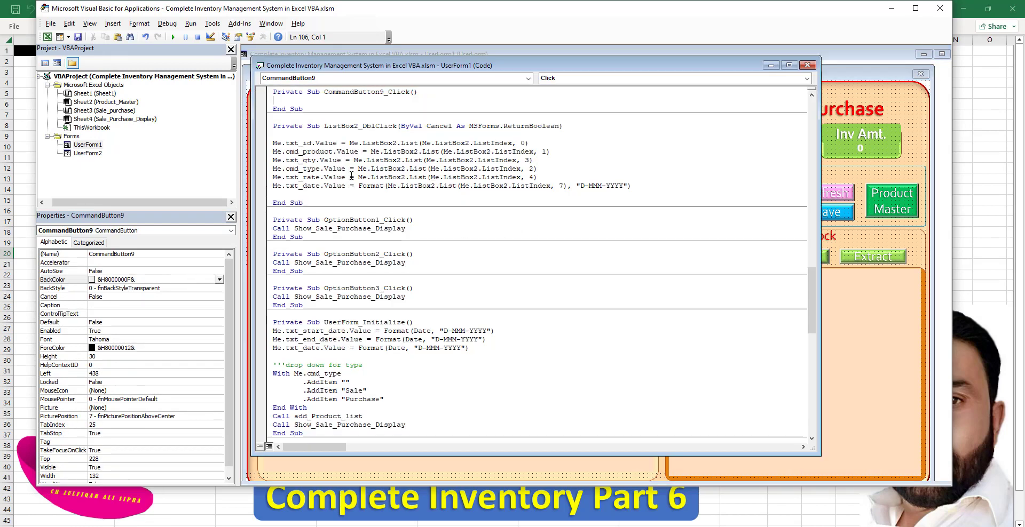
type("Dim nwb As Workbook Set nwb = Workbooks.Add ThisWorkbook.Sheets(\"Product_Master\").UsedRange.Copy nwb.Sheets(1).Range(\"A1\")")
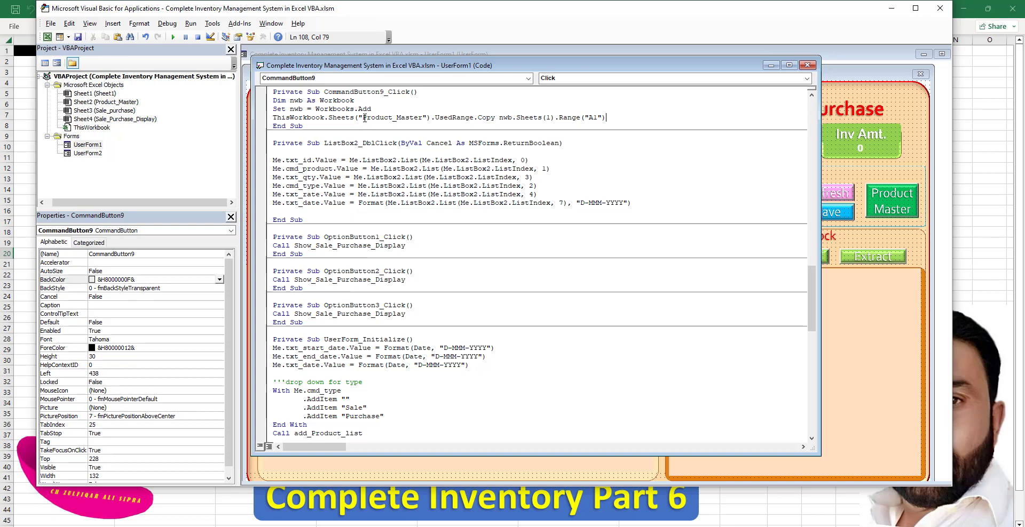
left_click_drag(364, 118, 422, 118)
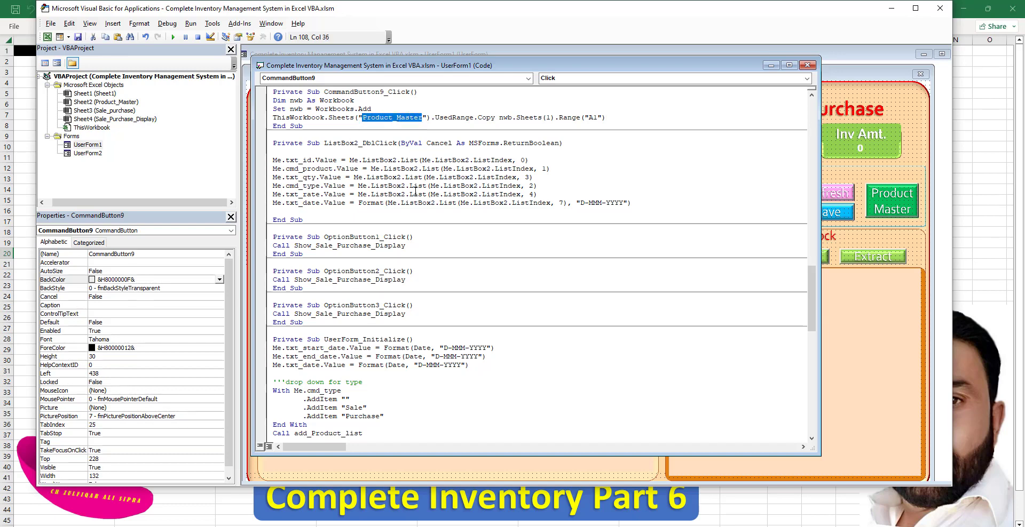
type("Sale")
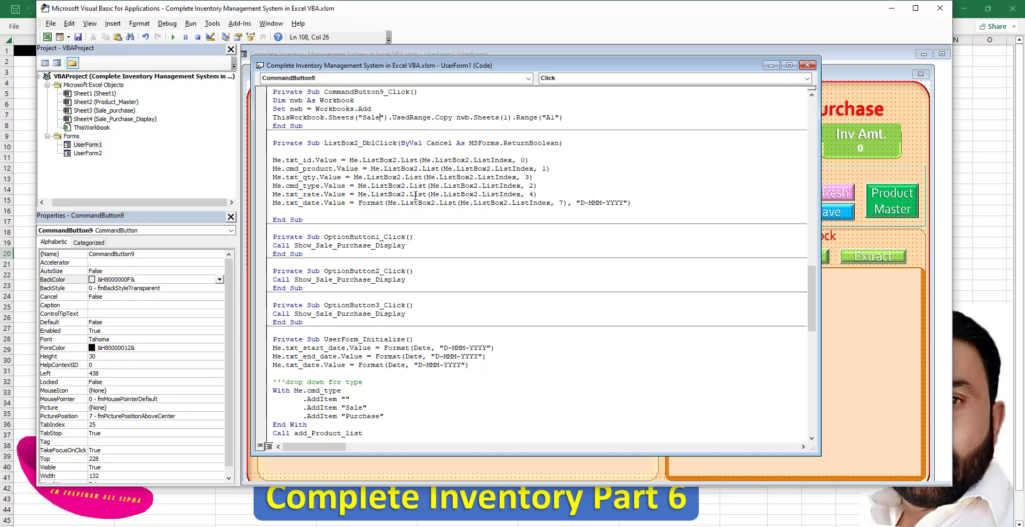
type("_P")
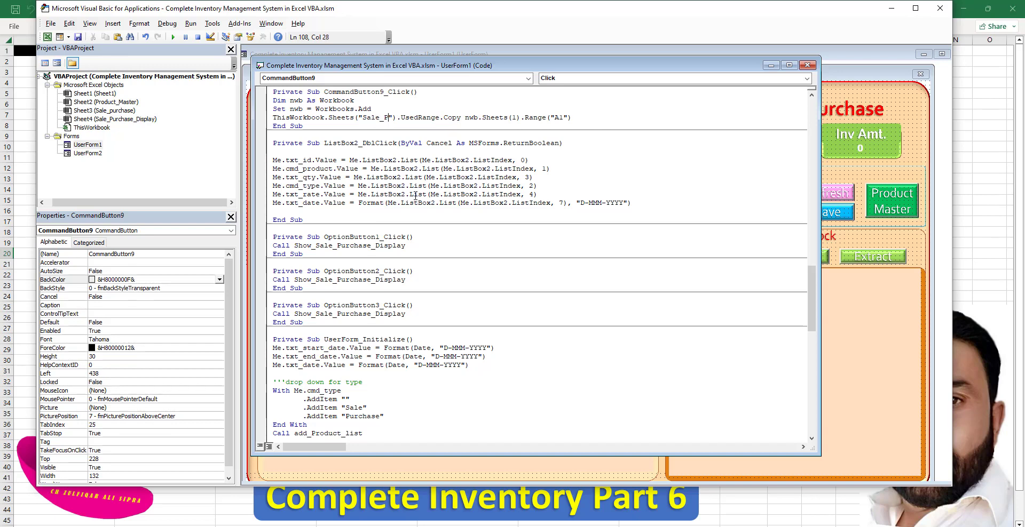
type("urchaswe")
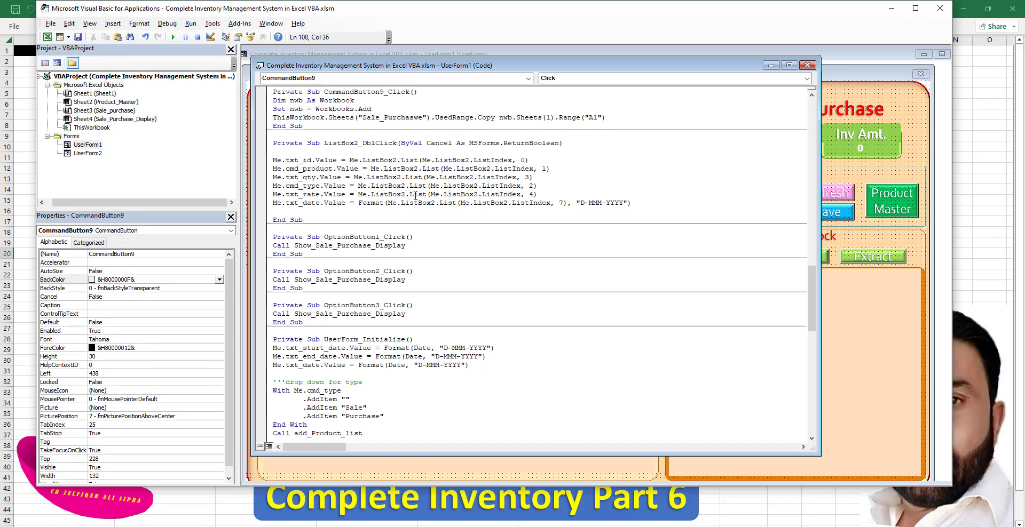
key("BackSpace")
key("BackSpace")
type("e")
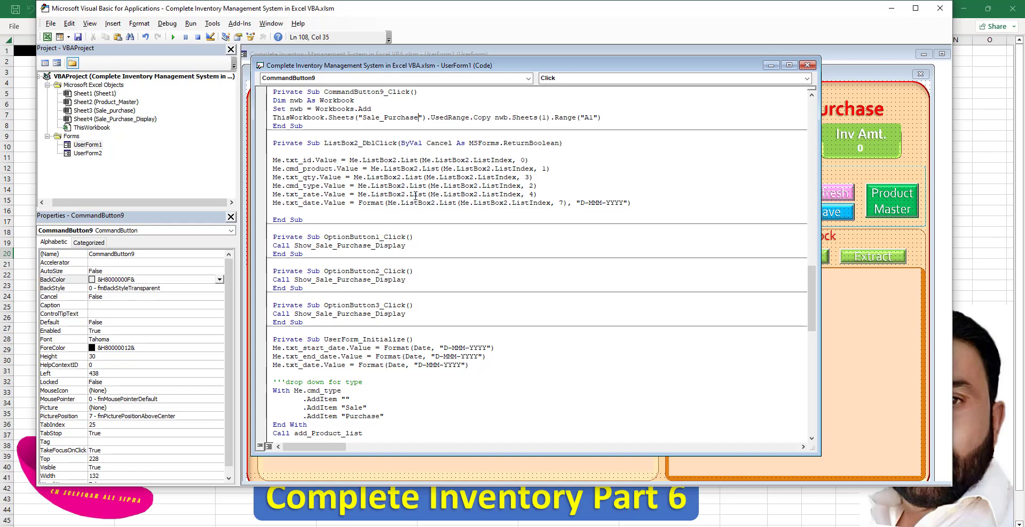
type("_displ")
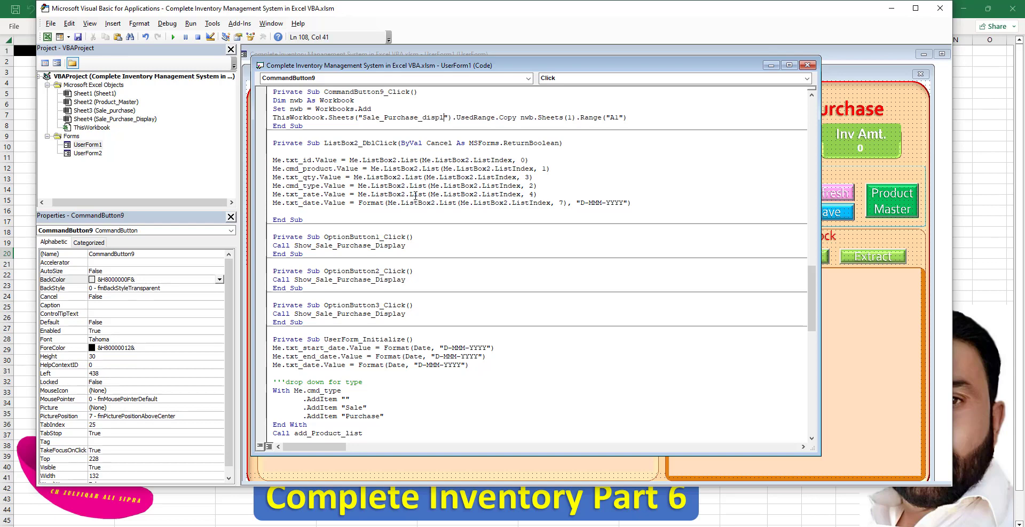
type("ay")
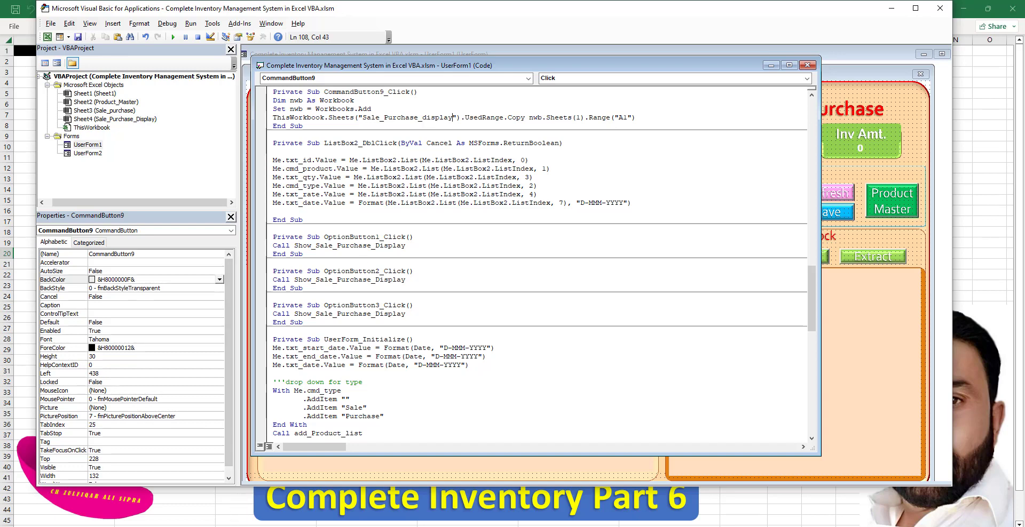
left_click(505, 210)
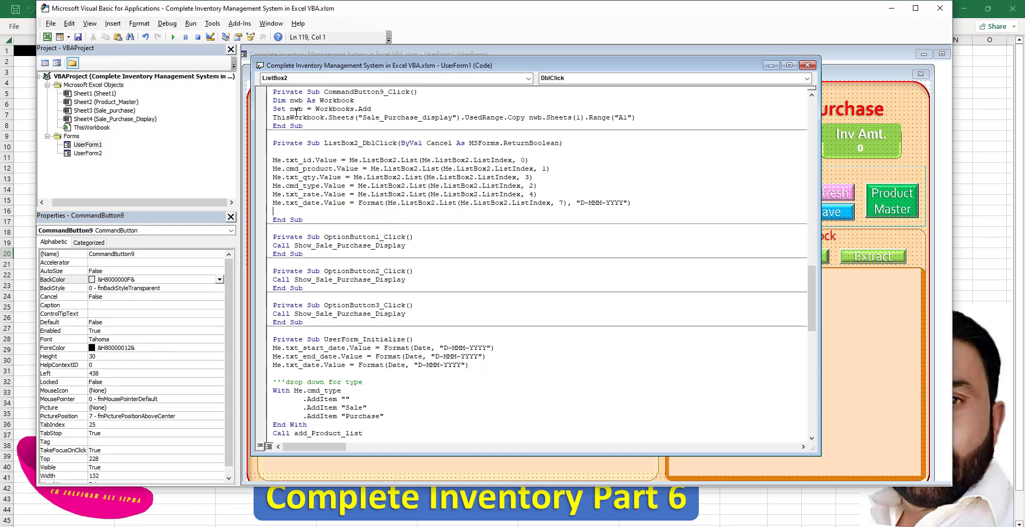
left_click(172, 36)
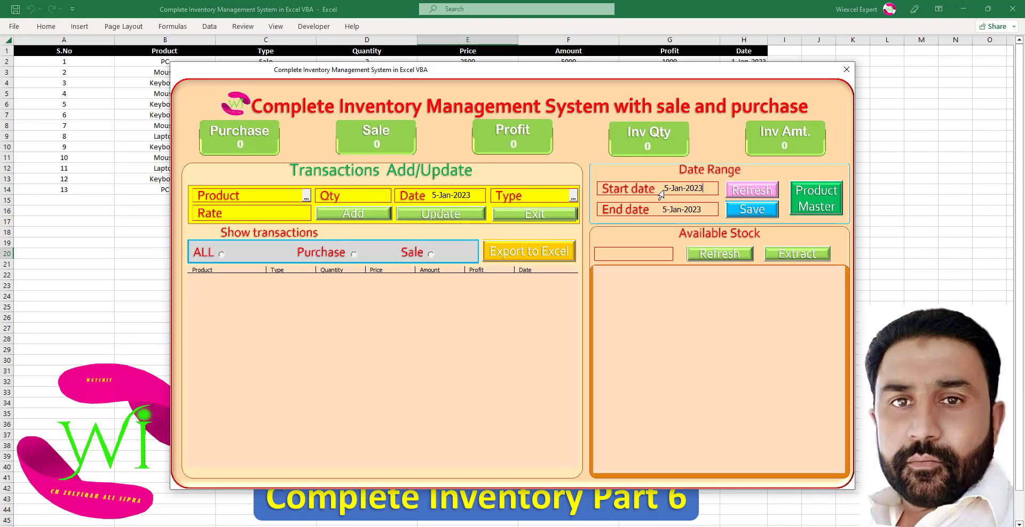
- Set the start date to 1-Jan-2000, list ALL transactions, and export them to the new workbook Book1
type("1")
left_click_drag(694, 189, 706, 189)
left_click(221, 255)
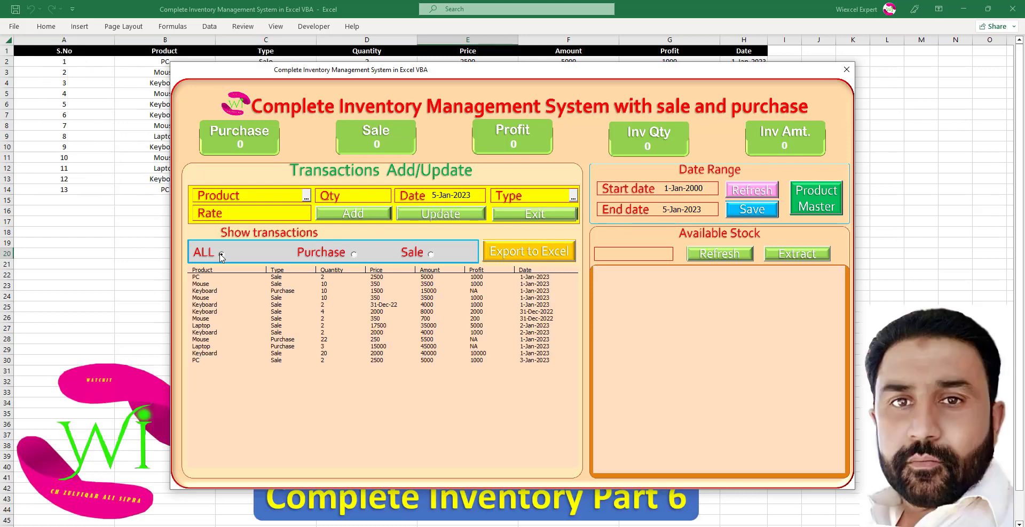
left_click(541, 254)
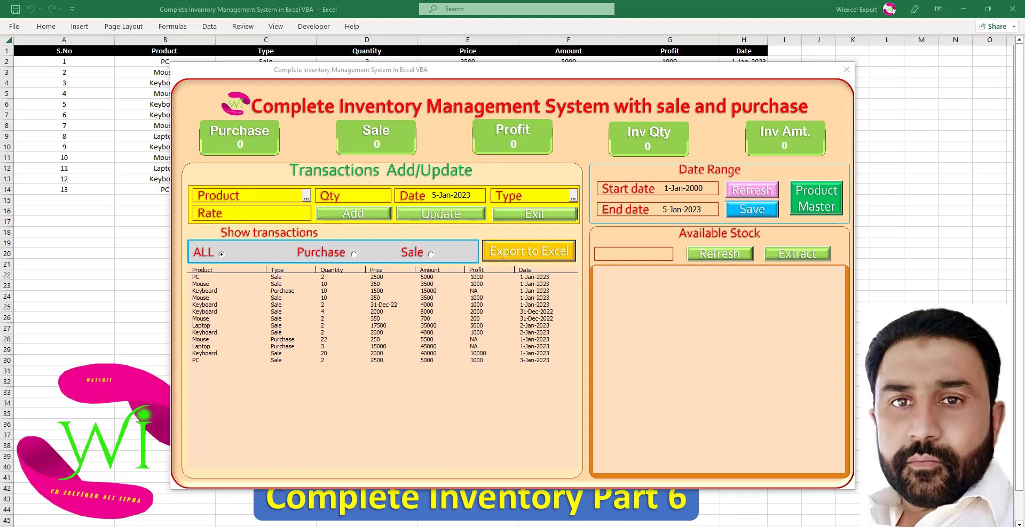
left_click(550, 518)
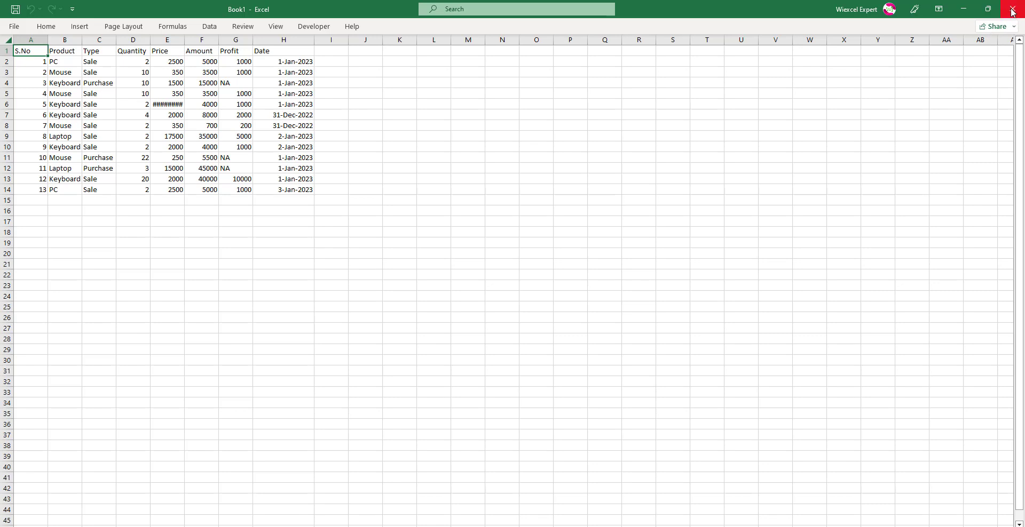
- Widen Book1's Date and Price columns, then close Book1 without saving
left_click_drag(314, 39, 333, 40)
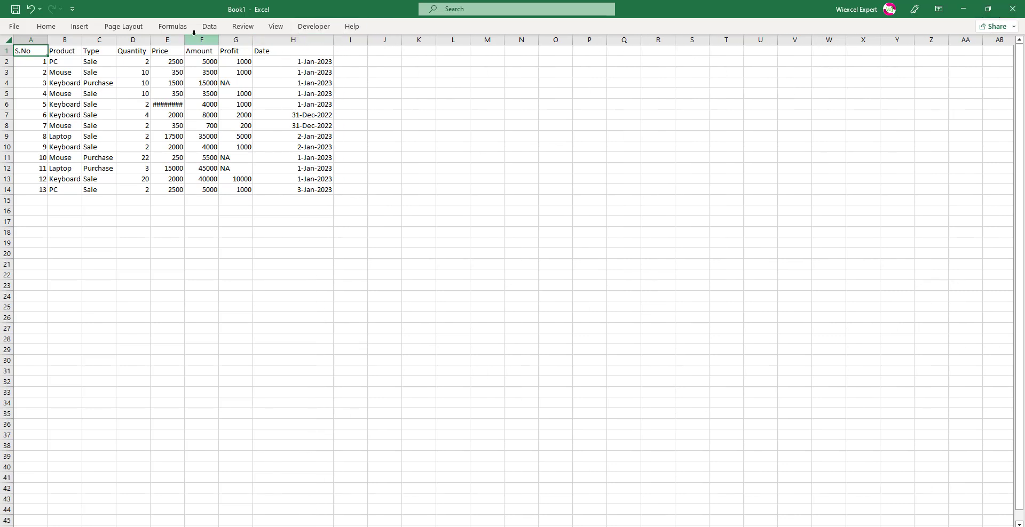
left_click_drag(184, 40, 201, 40)
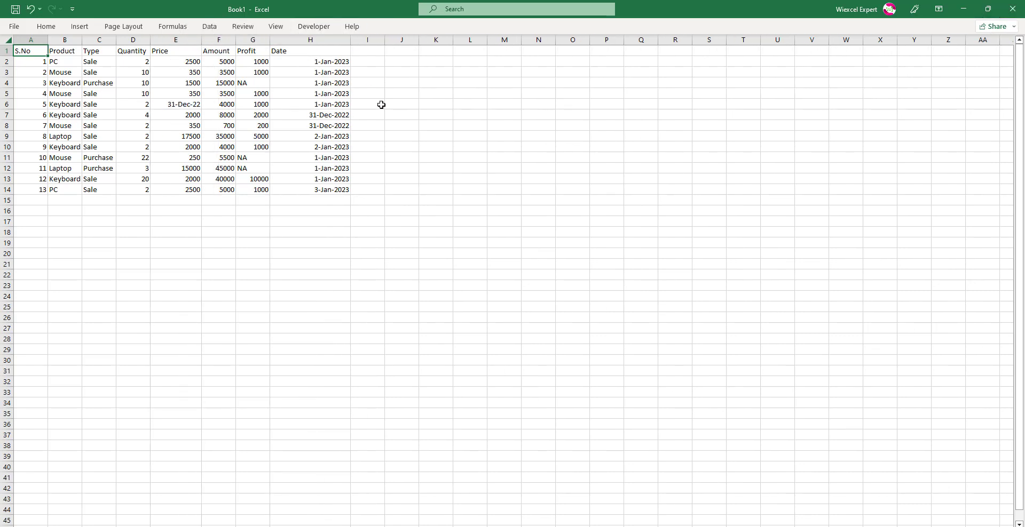
left_click(1016, 13)
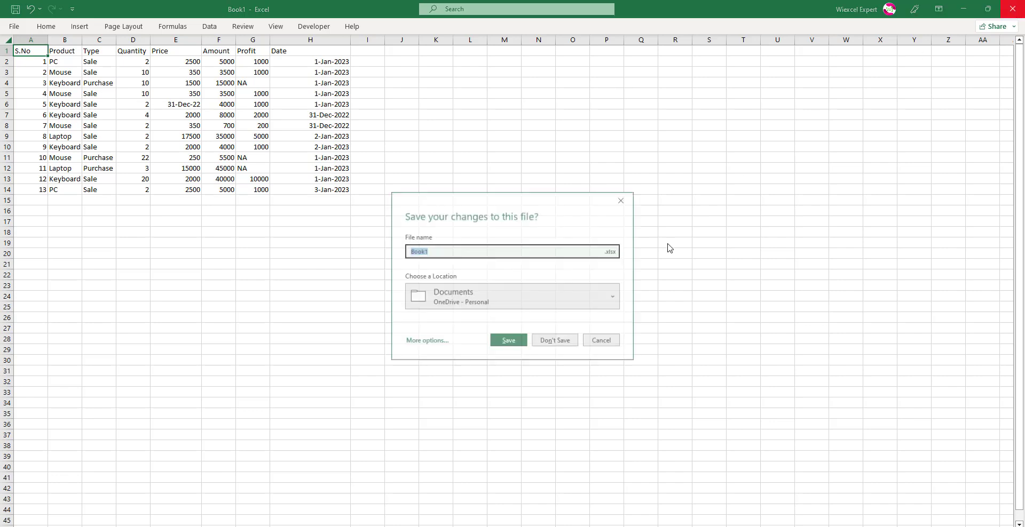
left_click(547, 340)
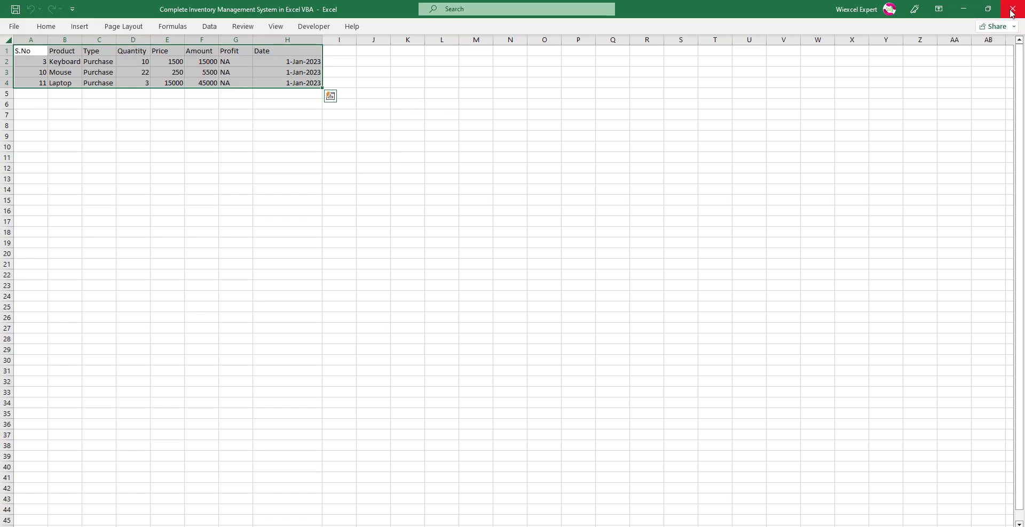
- Cancel closing the main inventory workbook and return to the VBA editor
left_click(1011, 14)
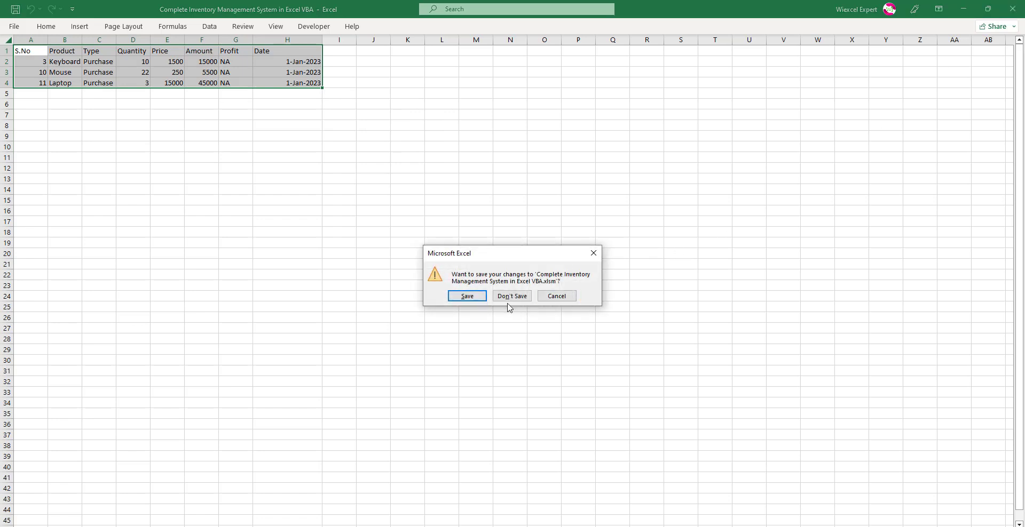
left_click(557, 296)
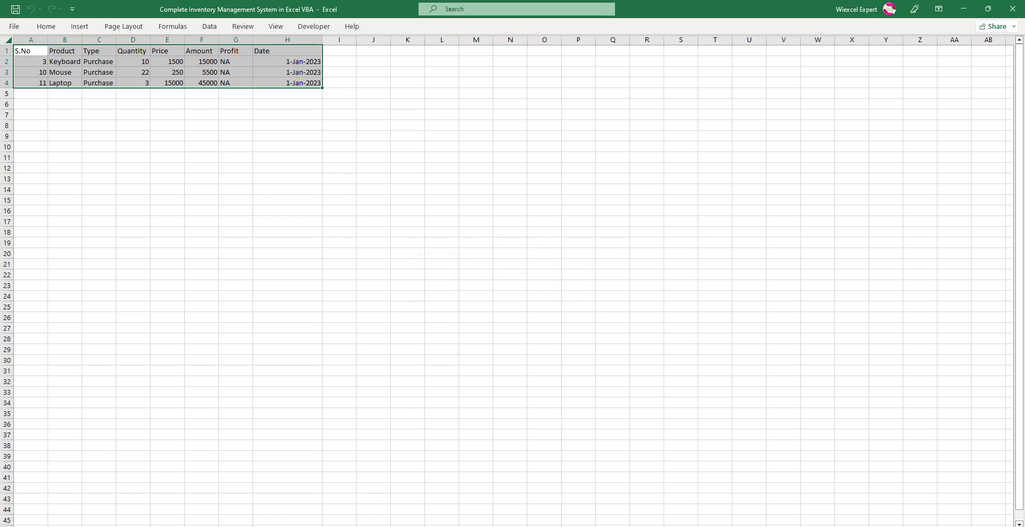
mouse_move(502, 520)
left_click(511, 500)
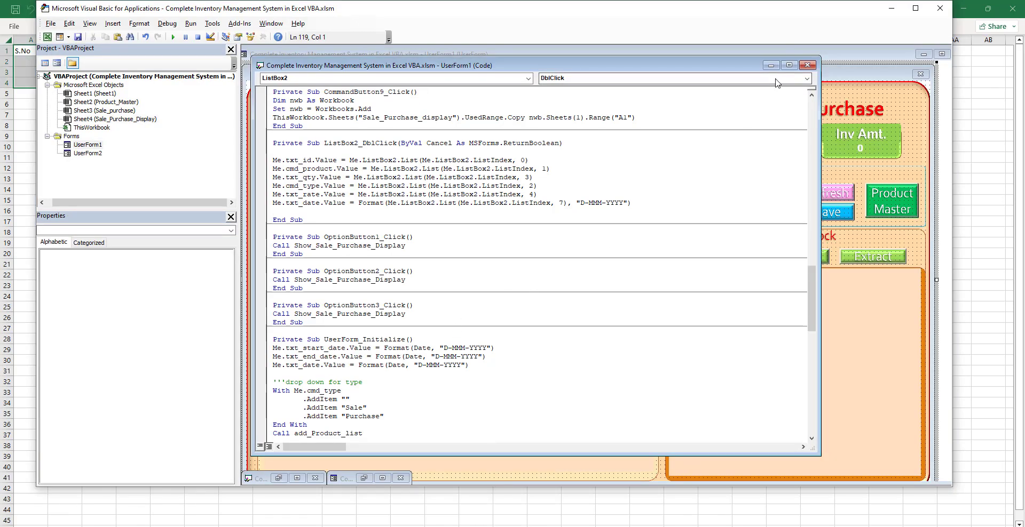
- Run UserForm1 from the designer and export only the Purchase transactions (Keyboard, Mouse, Laptop) to Book2
left_click(807, 65)
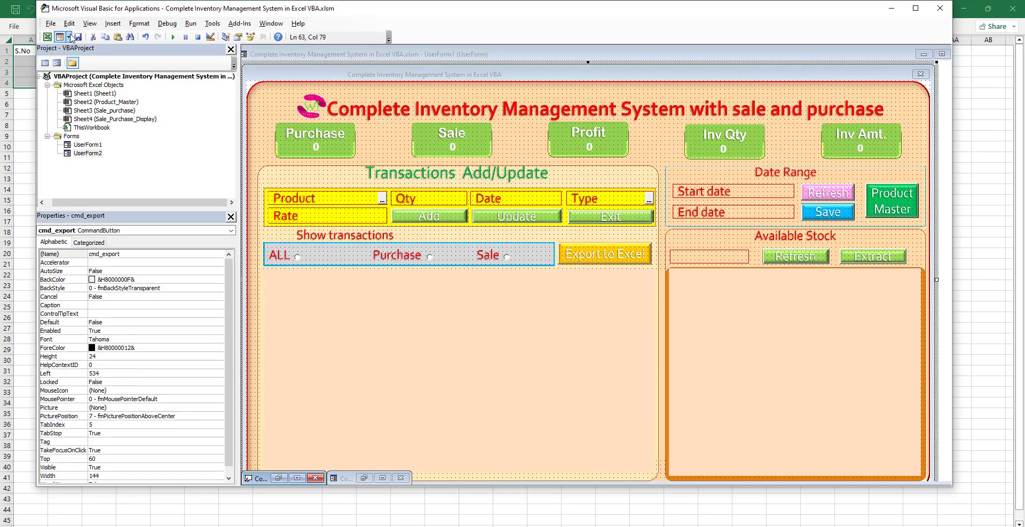
left_click(292, 111)
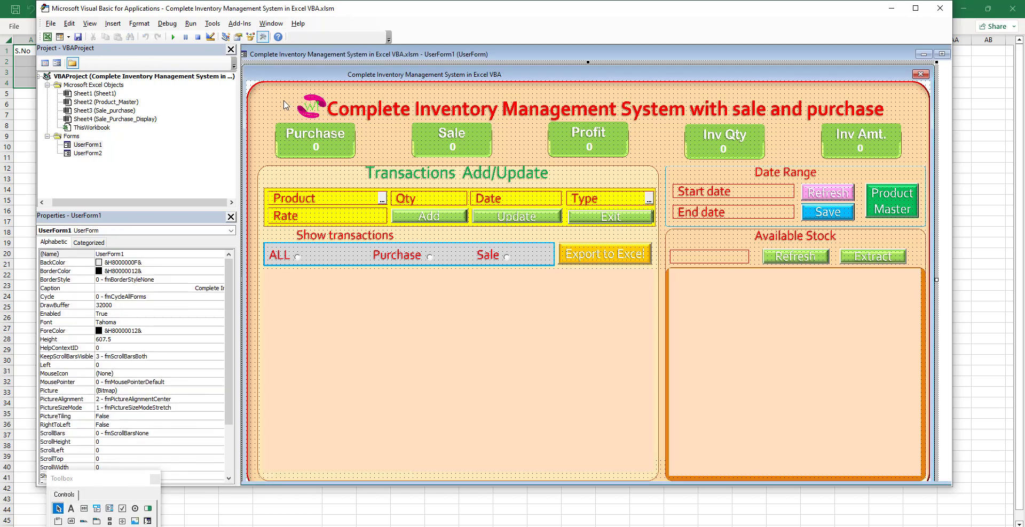
left_click(172, 37)
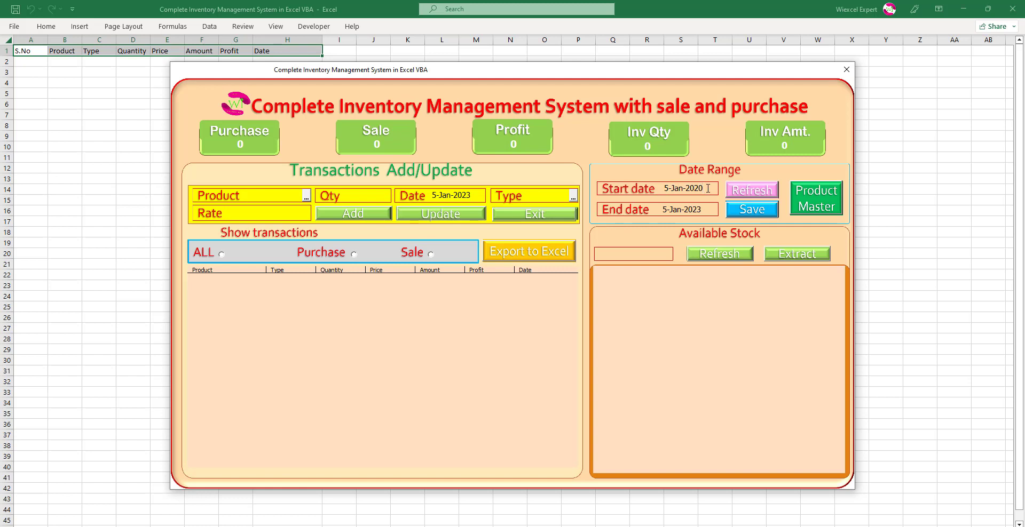
left_click(353, 254)
left_click(516, 255)
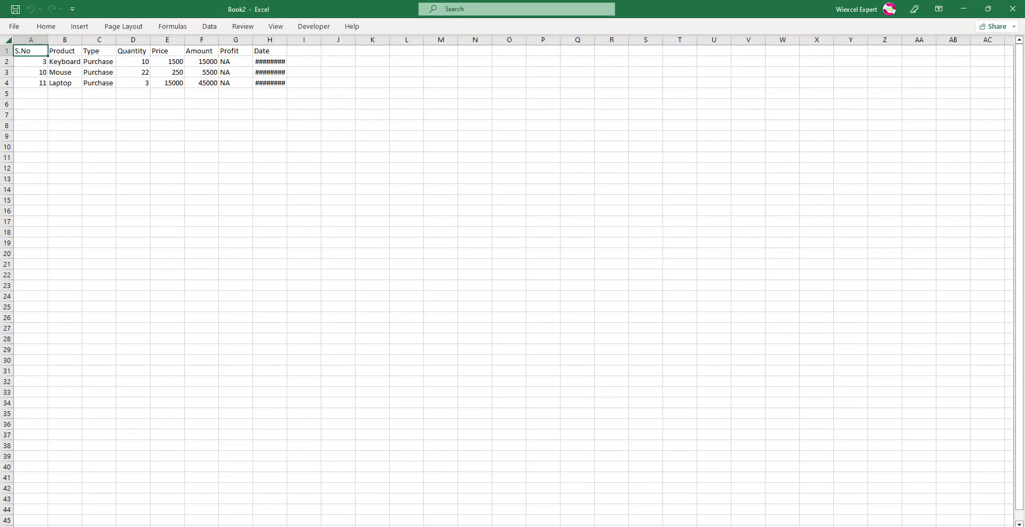
- Switch between Book2 and the VBA editor, stopping the running form to return to design
left_click(460, 526)
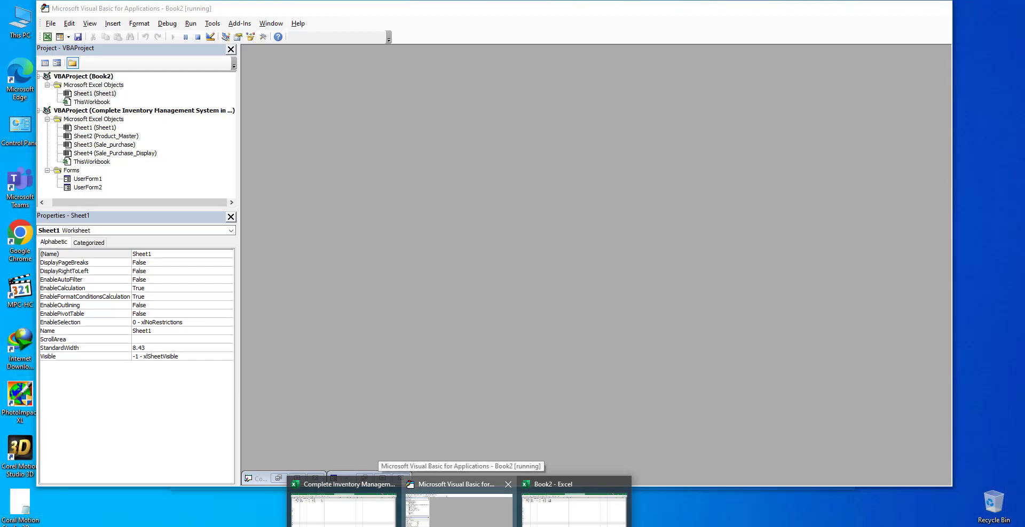
left_click(459, 507)
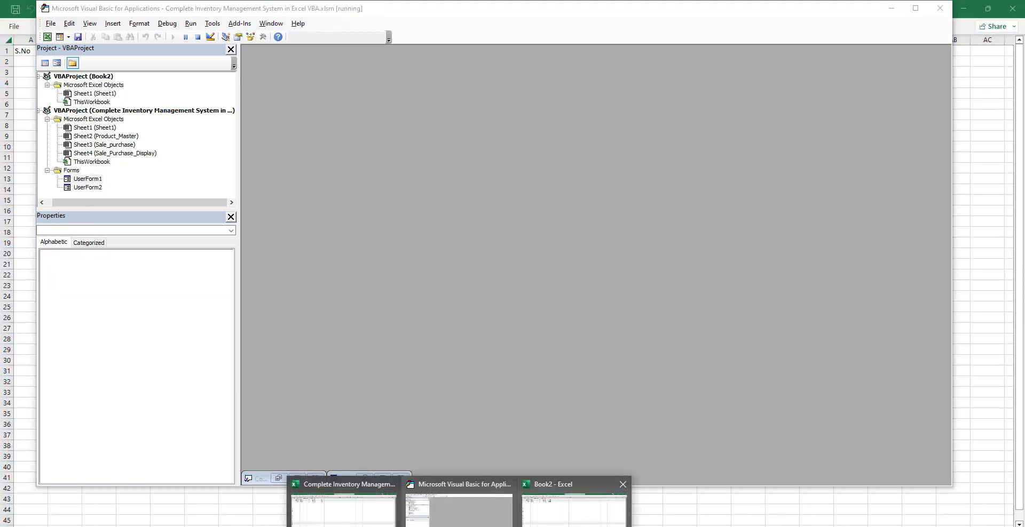
left_click(540, 523)
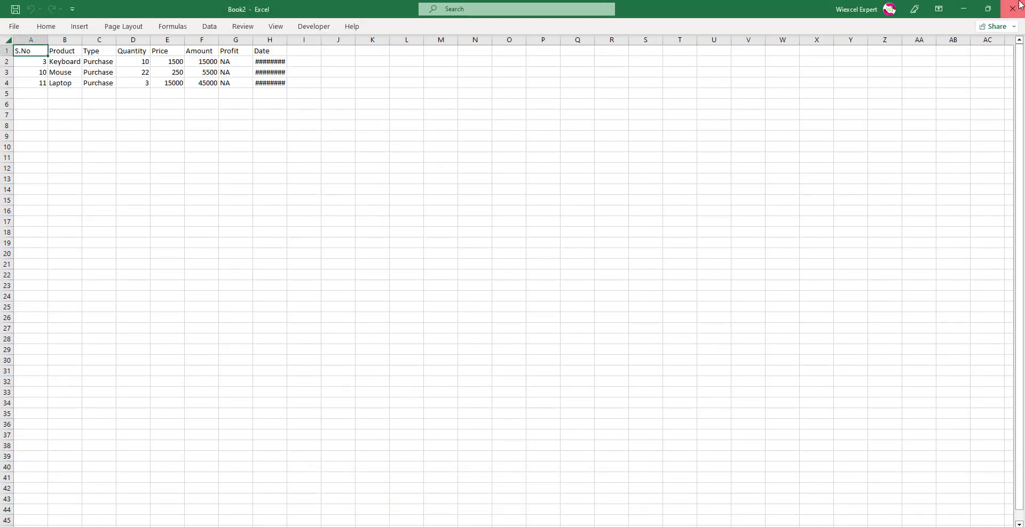
mouse_move(459, 526)
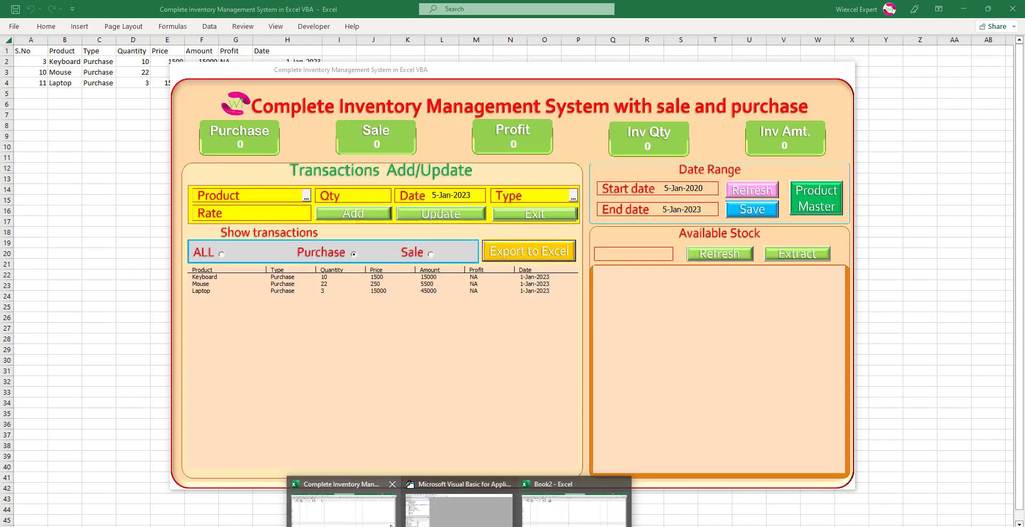
left_click(444, 507)
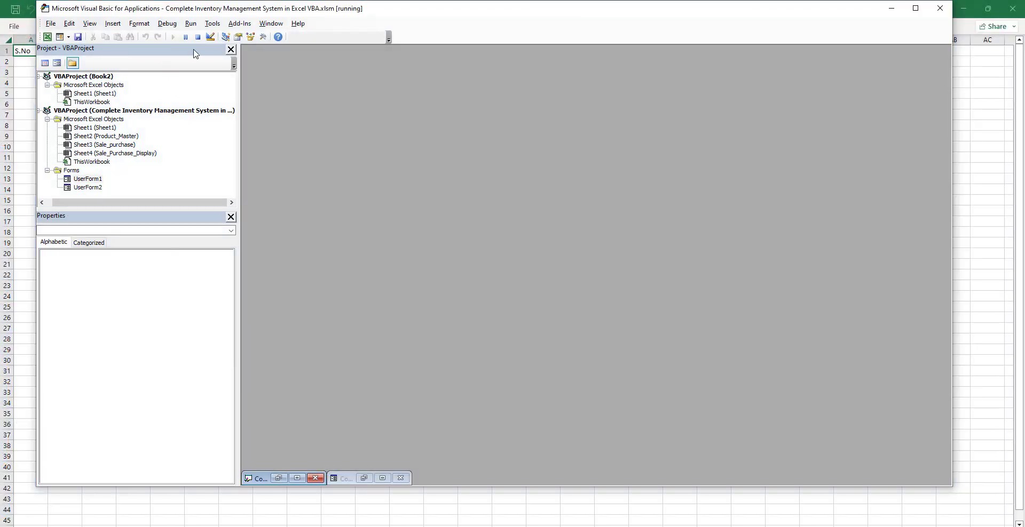
left_click(201, 38)
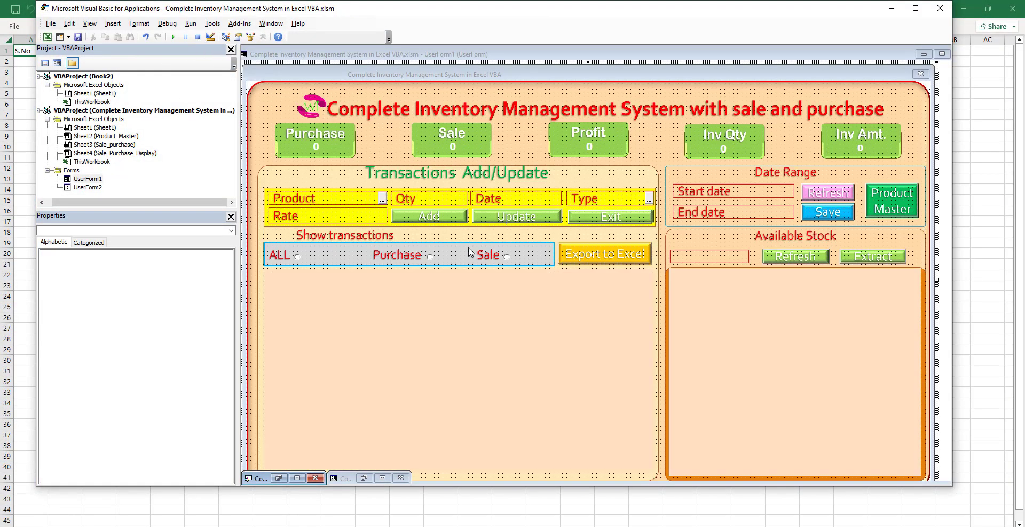
- Close the Book2 workbook without saving
mouse_move(459, 526)
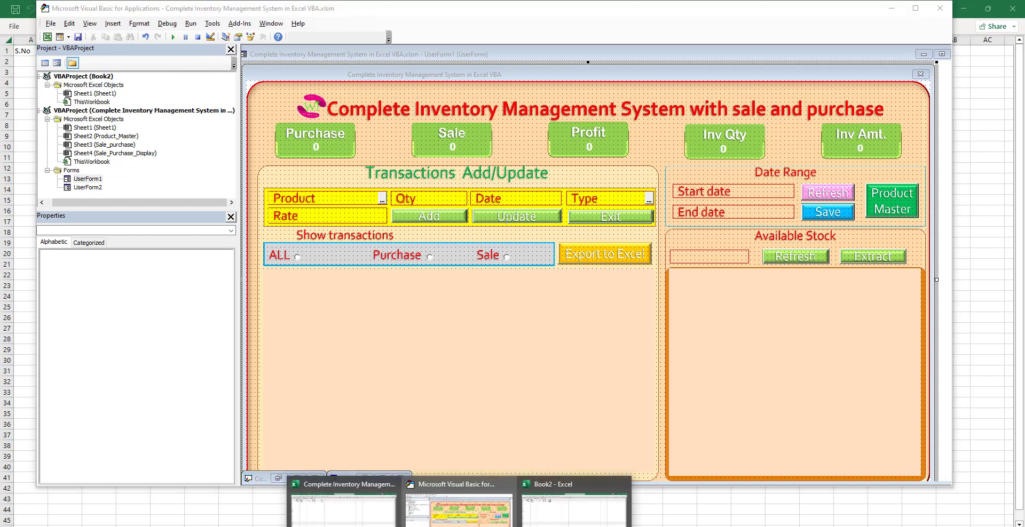
left_click(531, 511)
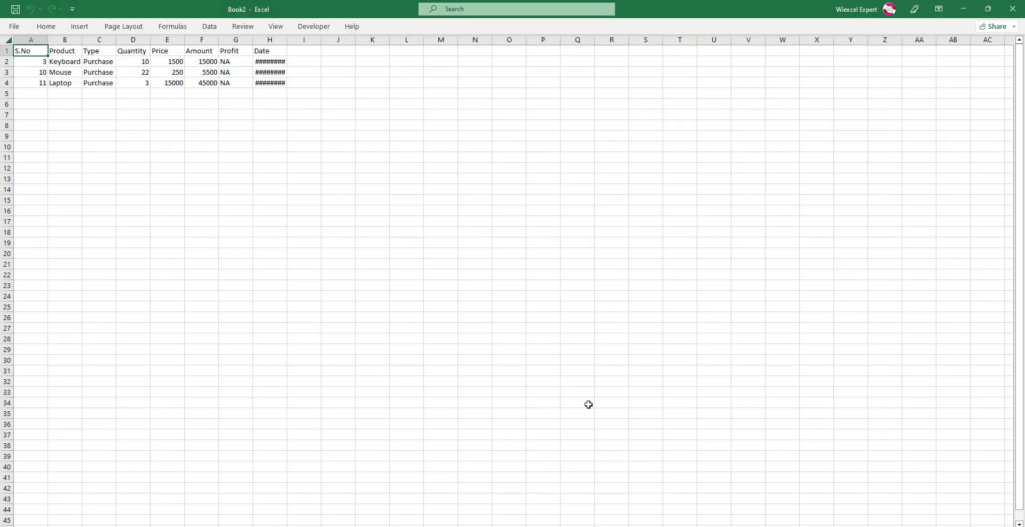
left_click(1015, 9)
left_click(553, 342)
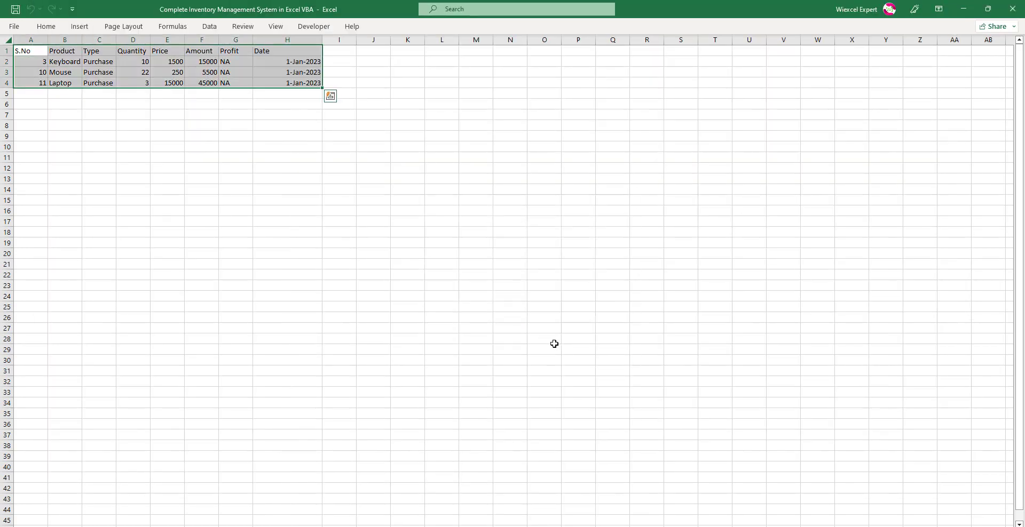
- Back in the VBA editor, select the Inventory form designer and run UserForm1
mouse_move(459, 525)
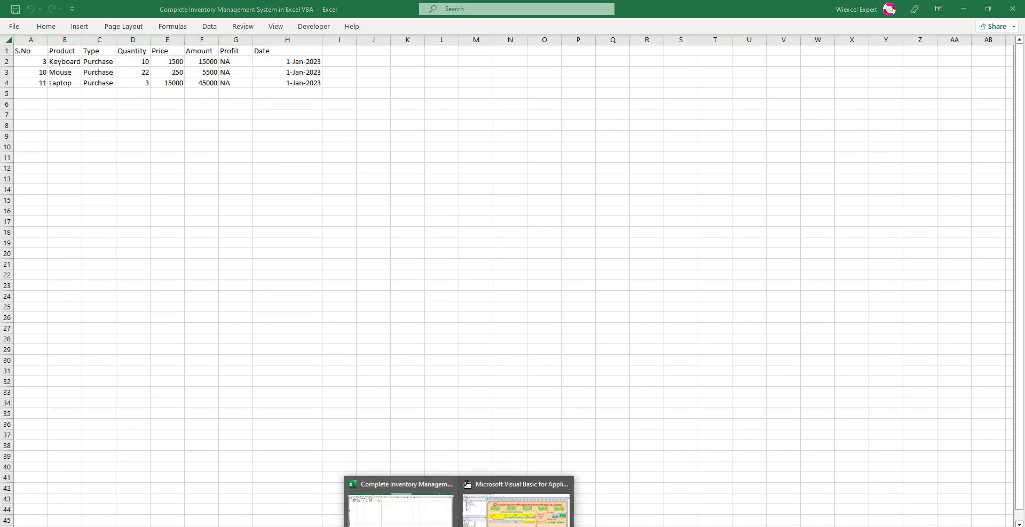
left_click(502, 512)
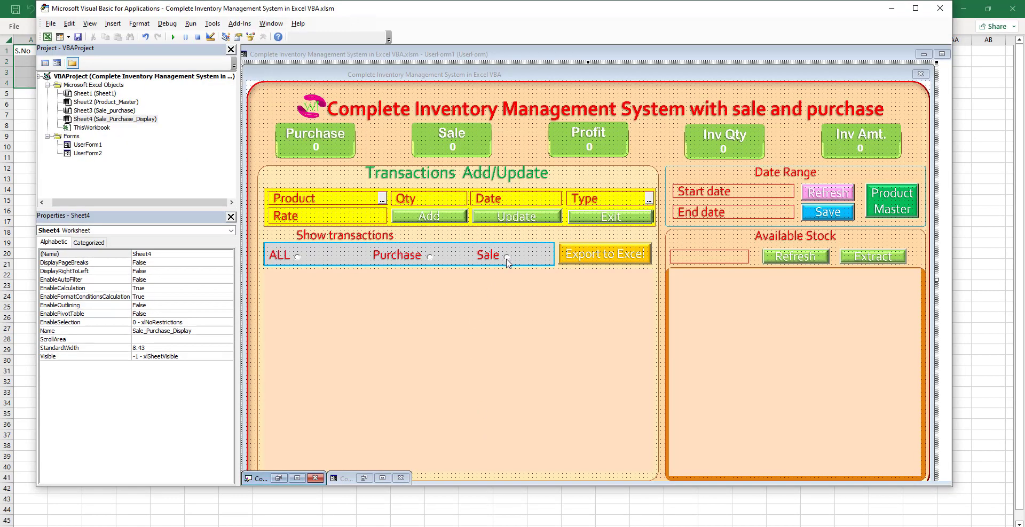
left_click(296, 119)
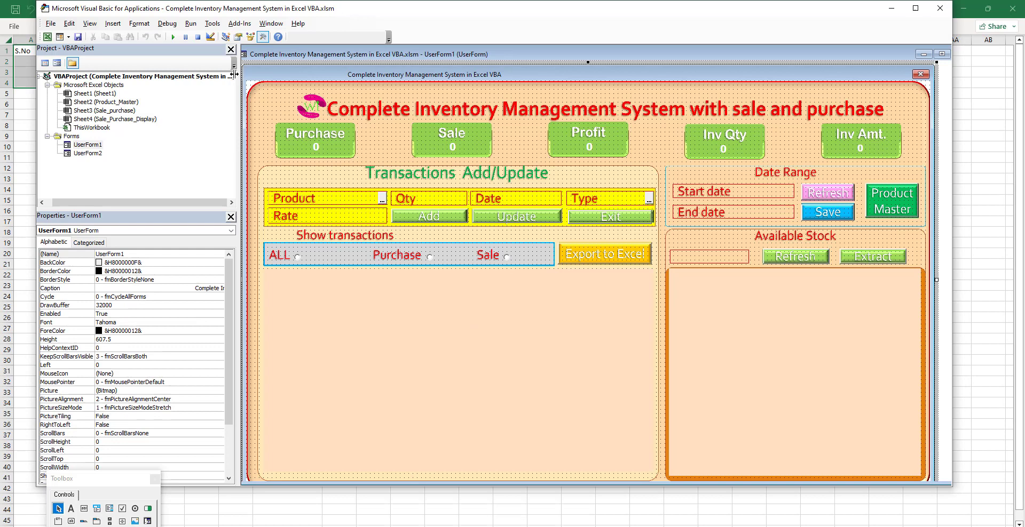
left_click(173, 37)
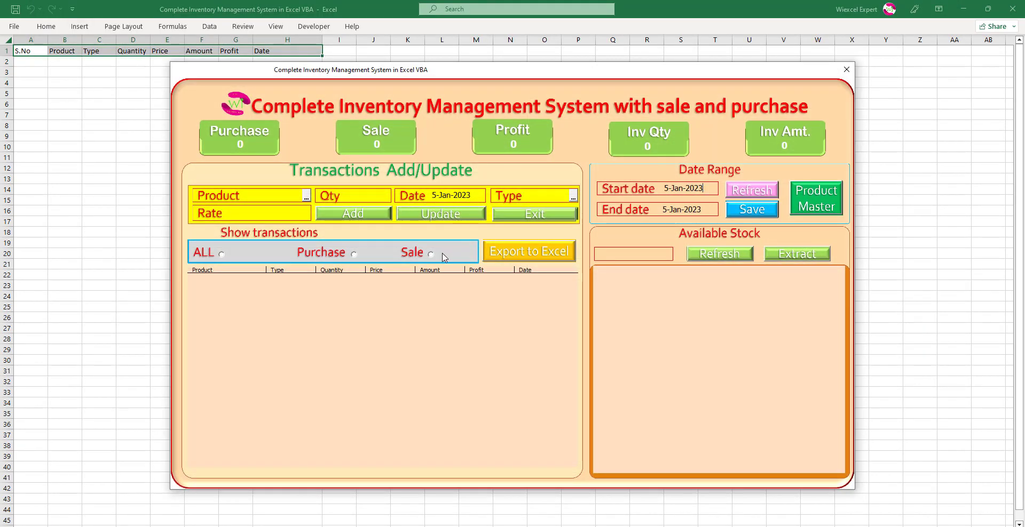
- Change the start date to 5-Jan-2000, show only Sale transactions, and export them to a new workbook
left_click(712, 187)
key("BackSpace")
key("BackSpace")
type("0")
left_click(431, 255)
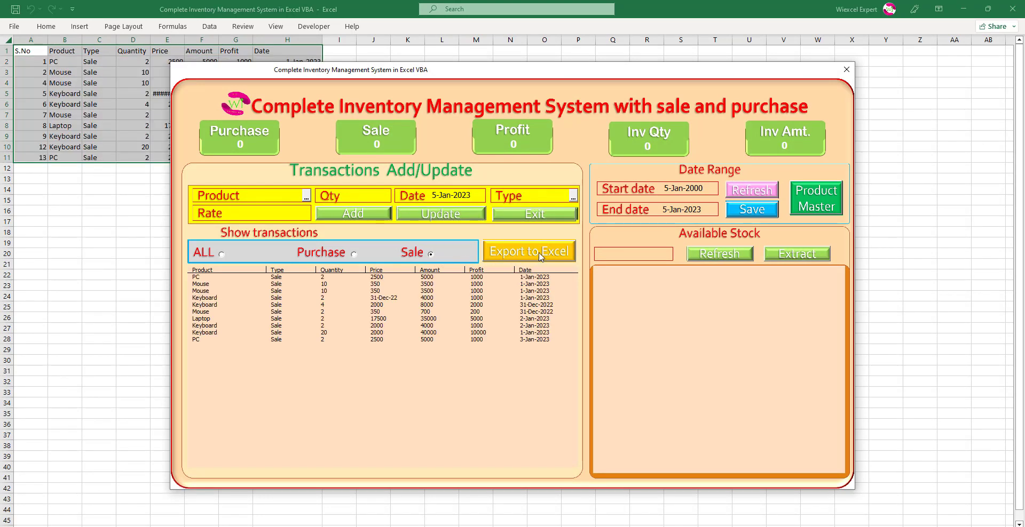
left_click(539, 252)
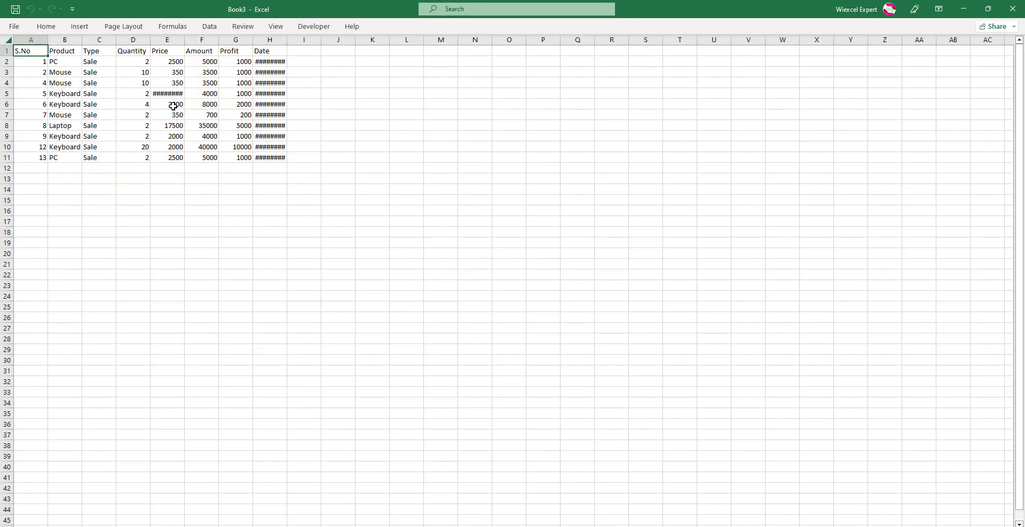
- Stop the running form in the VBA editor and minimize the editor to view Book3
mouse_move(459, 526)
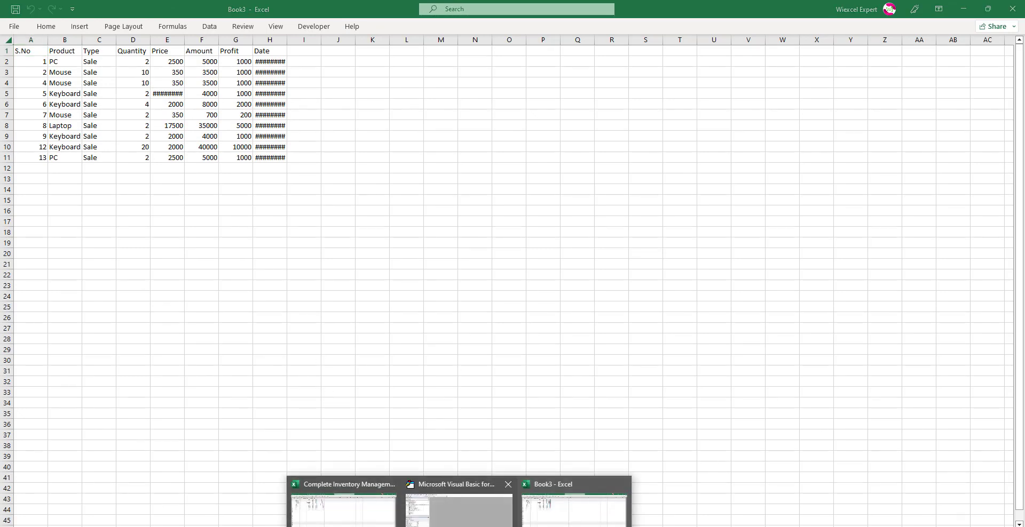
left_click(459, 502)
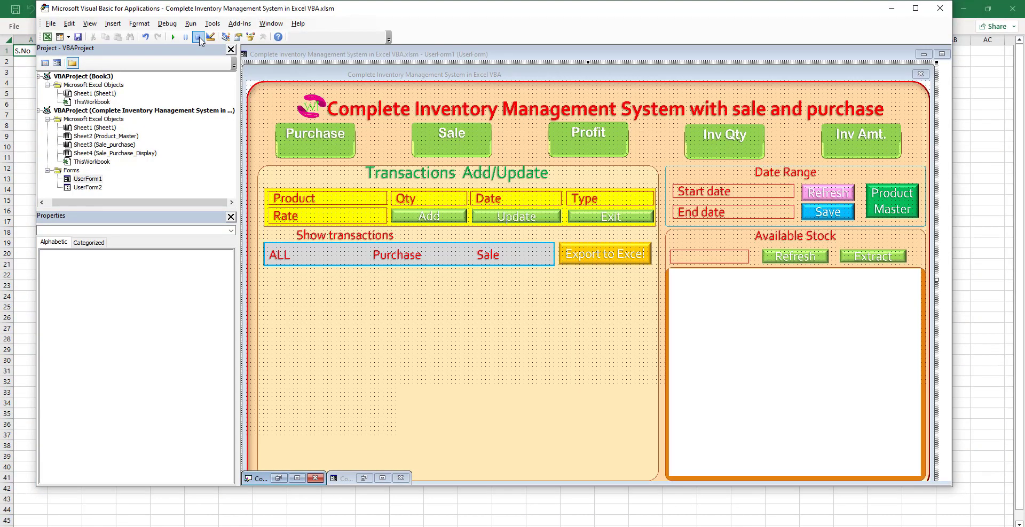
left_click(198, 37)
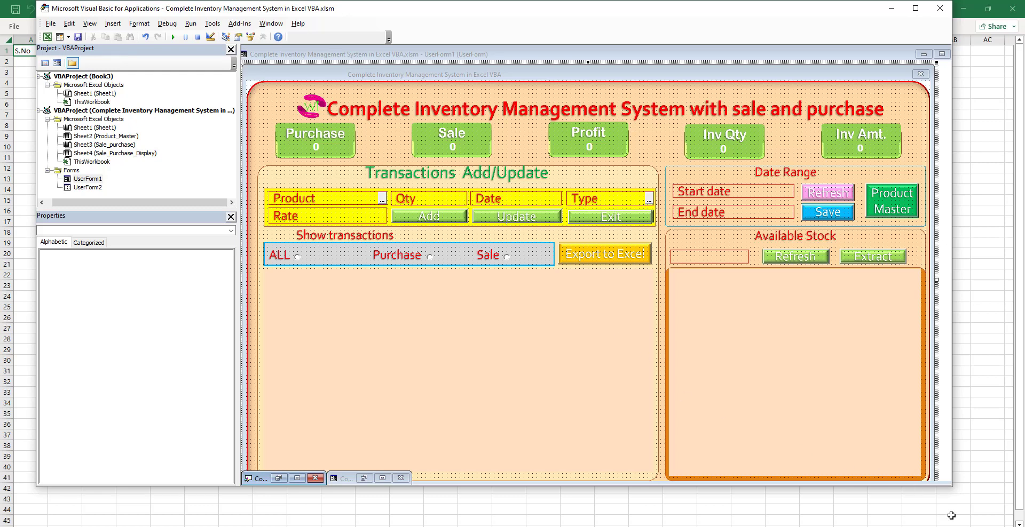
key("F5")
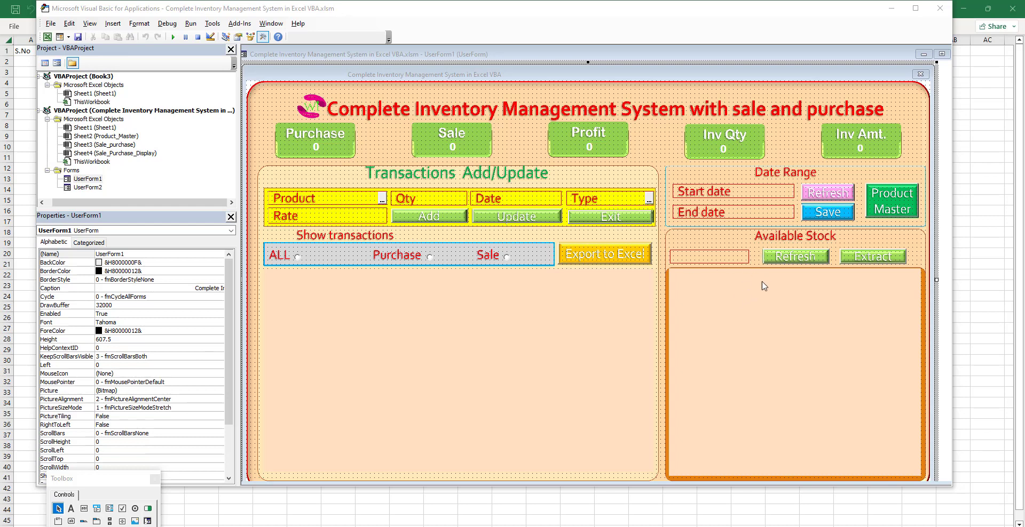
left_click(891, 8)
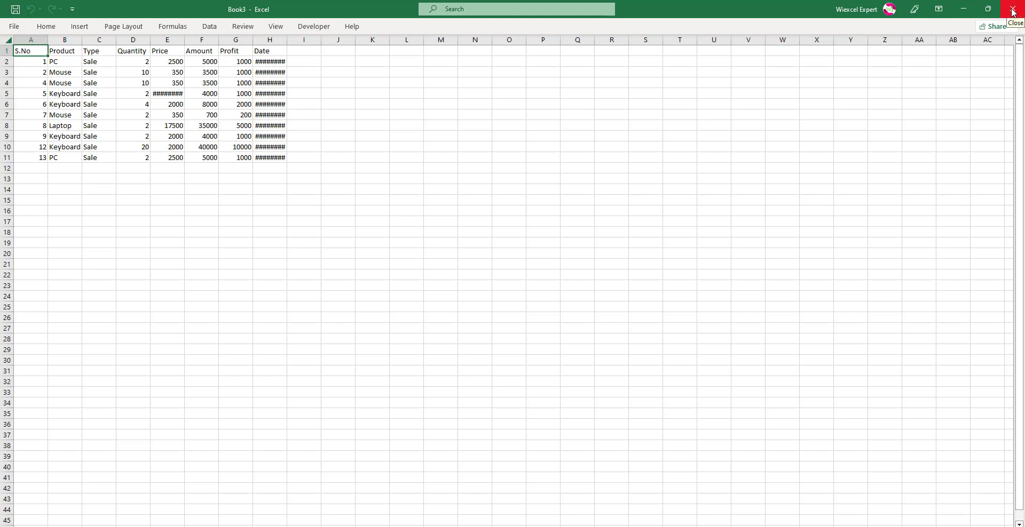
- Close Book3 without saving and autofit column E to show its values
left_click(1013, 11)
left_click(555, 345)
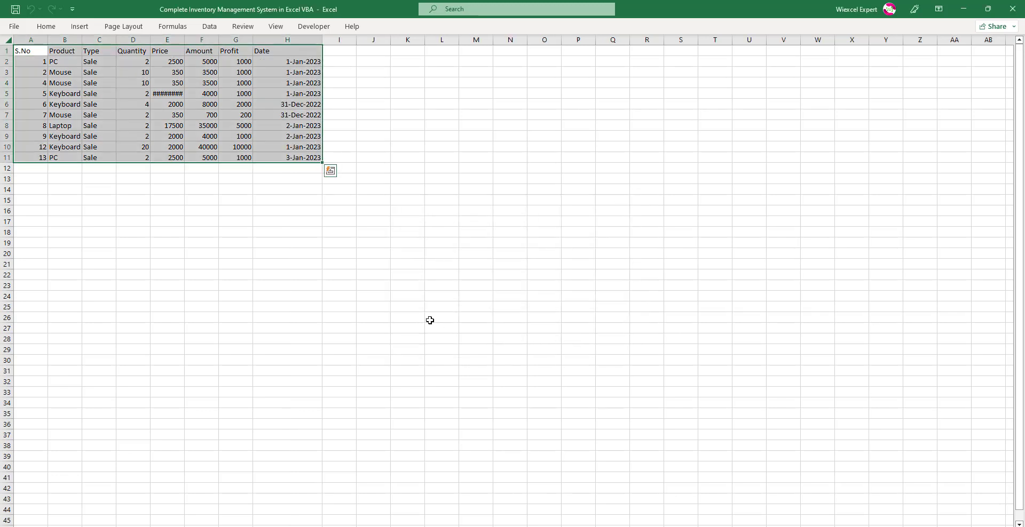
left_click(431, 319)
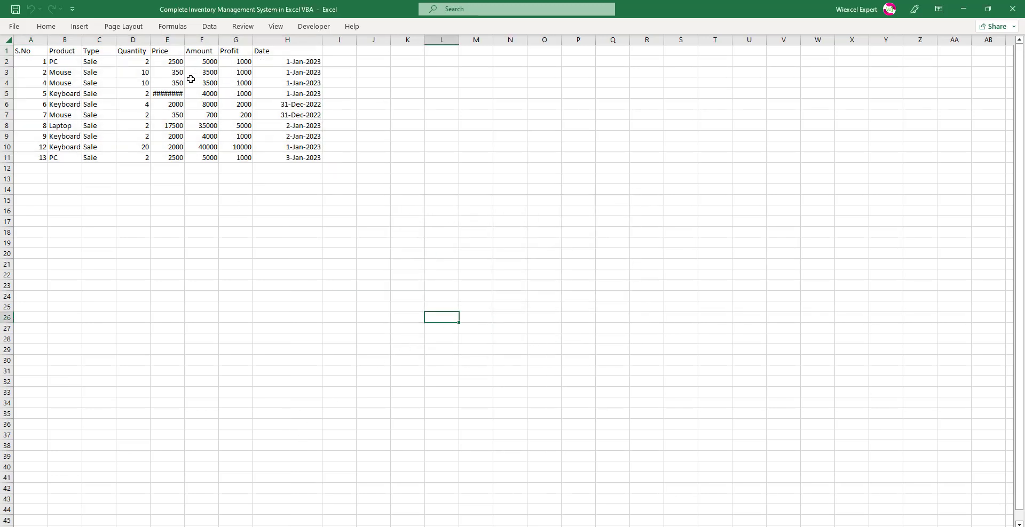
double_click(184, 39)
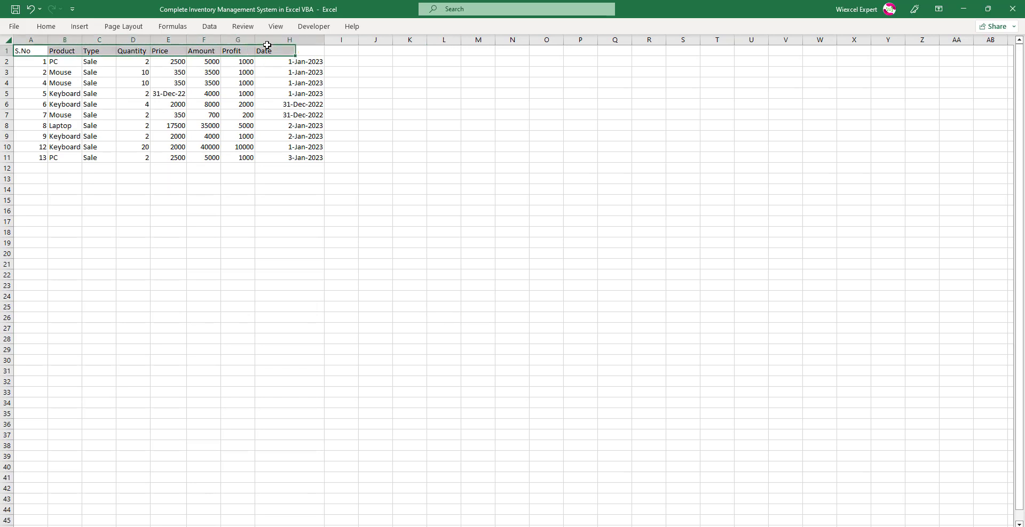
- Format header row A1:H1 as size 12, bold, with yellow fill and red text
left_click_drag(40, 51, 296, 51)
left_click(42, 26)
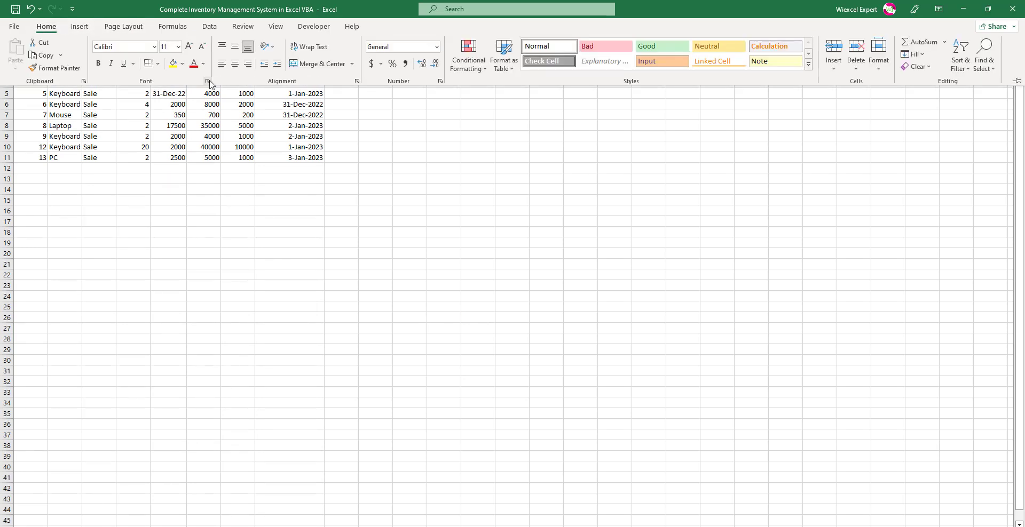
left_click(189, 47)
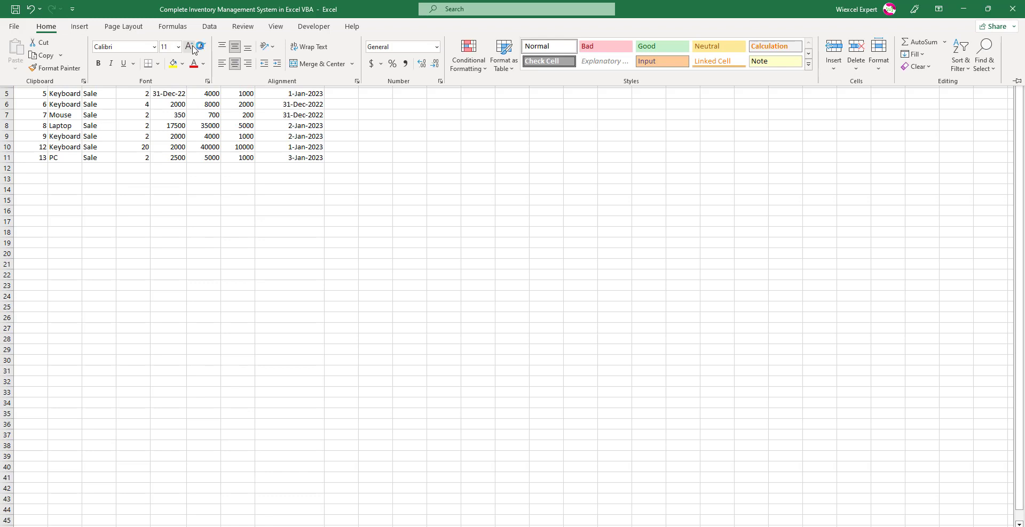
left_click(98, 64)
left_click(173, 63)
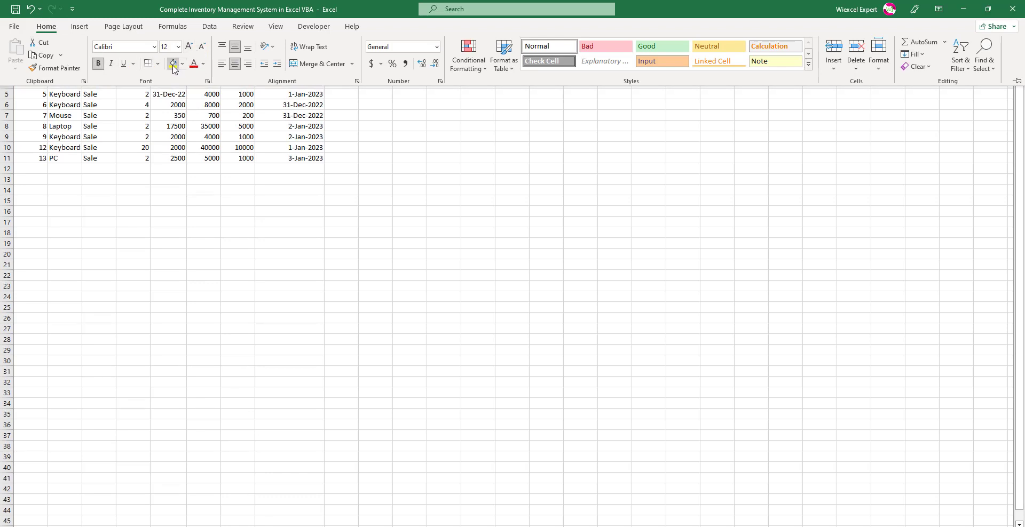
left_click(194, 64)
left_click(228, 205)
- Insert a new blank worksheet and copy the Product column B from Product_Master
left_click(229, 203)
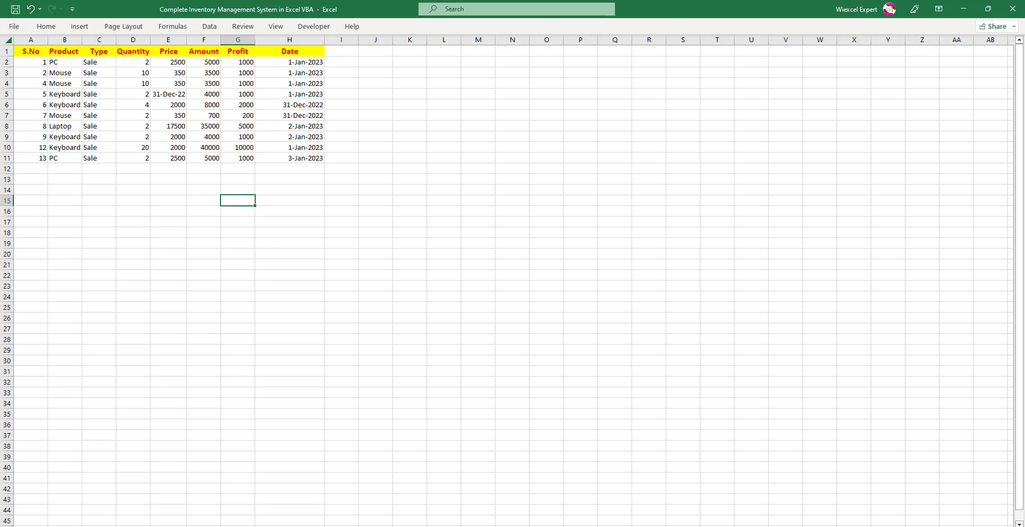
key("shift+F11")
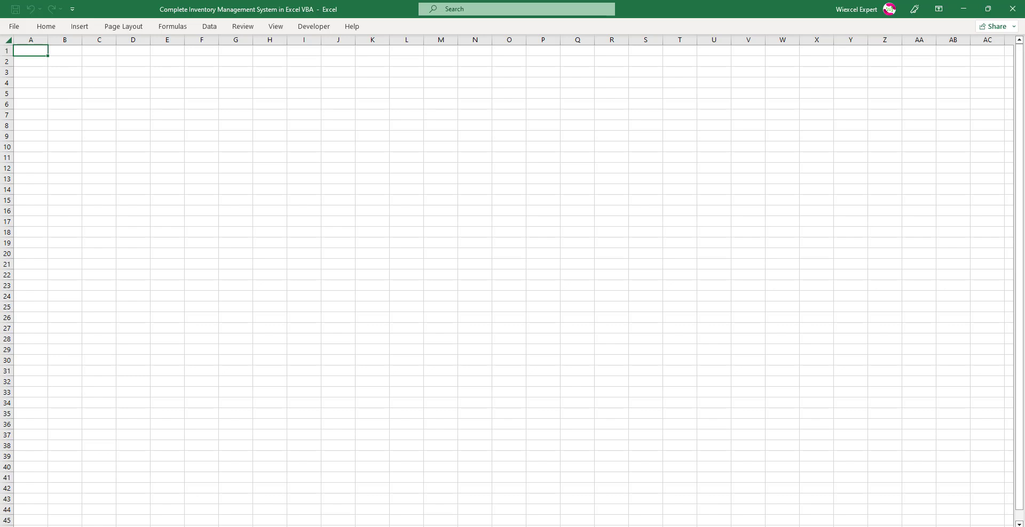
left_click(238, 274)
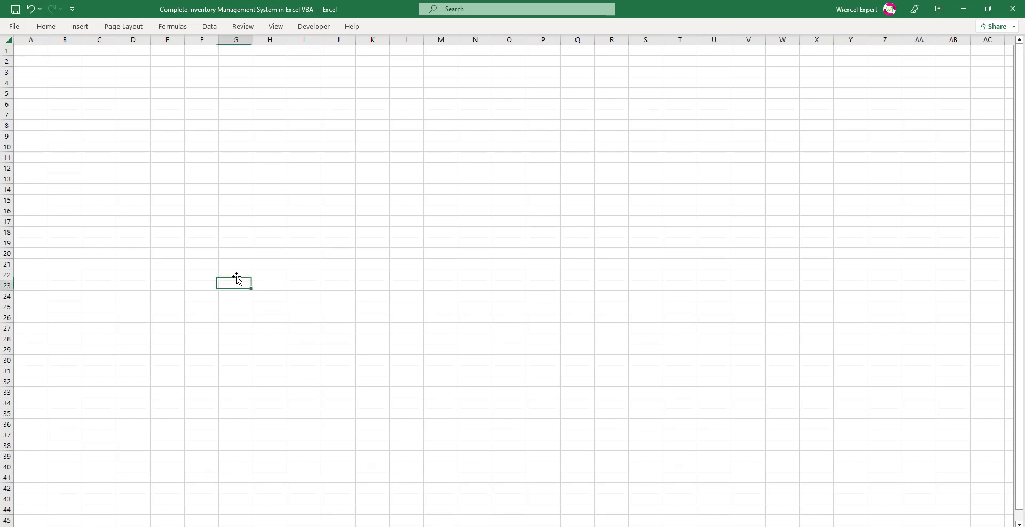
left_click(37, 53)
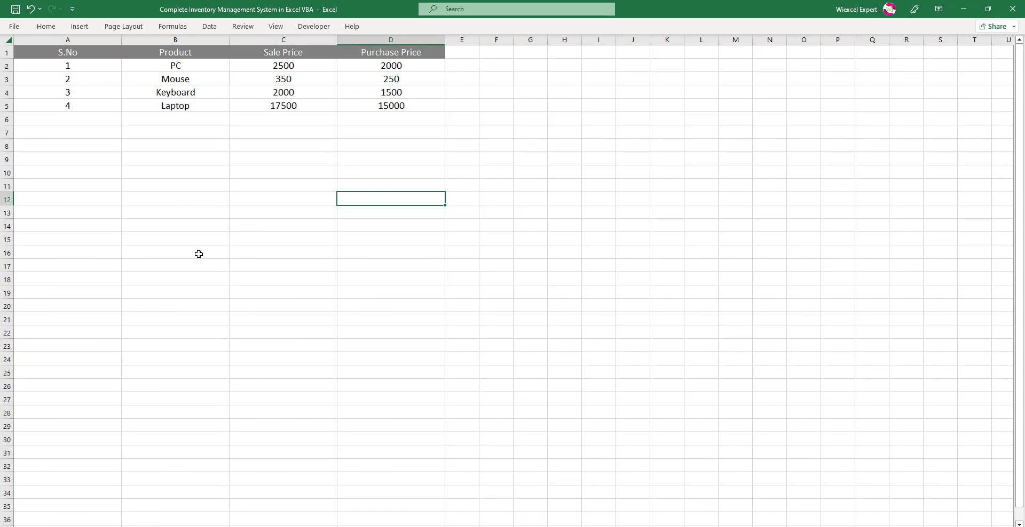
left_click(185, 41)
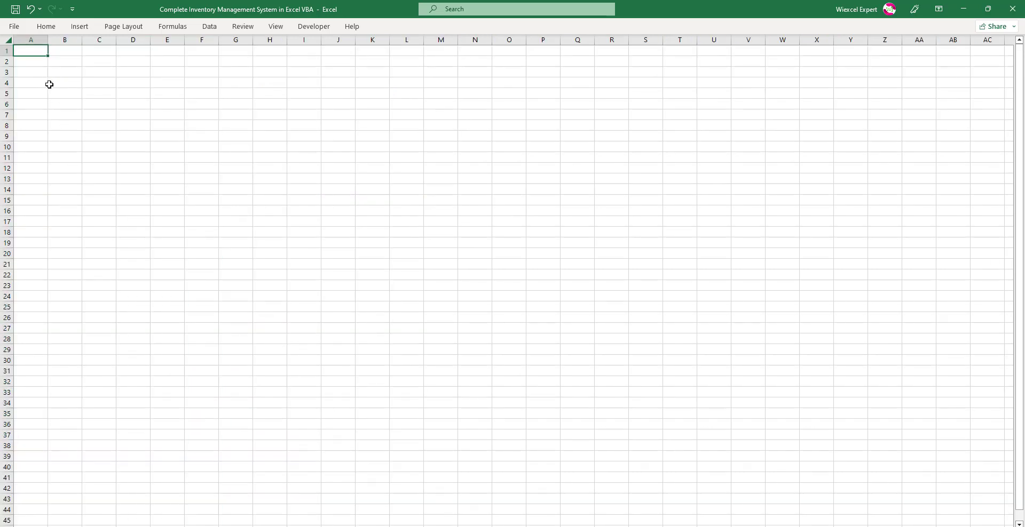
- Paste products into column A and enter headings Purchase, Sale, Stock, Stock Value in B1:E1
type("Product PC Mouse Keyboard Laptop")
left_click(141, 74)
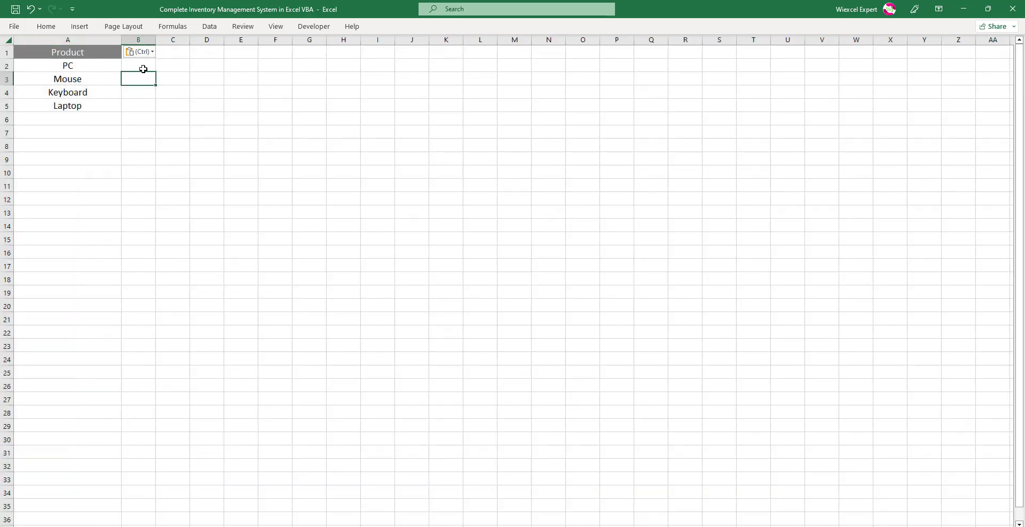
double_click(144, 63)
left_click(144, 53)
type("Purchase")
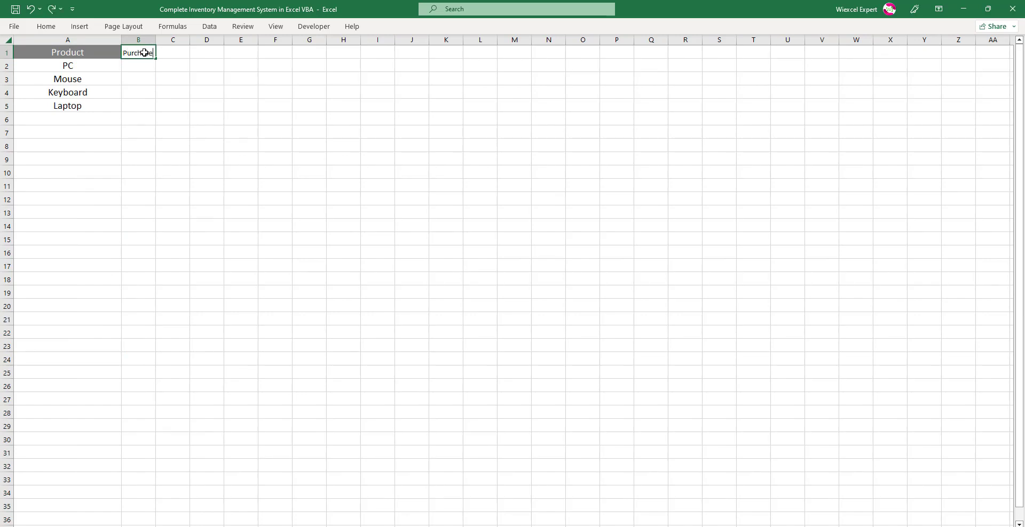
key("Tab")
type("S")
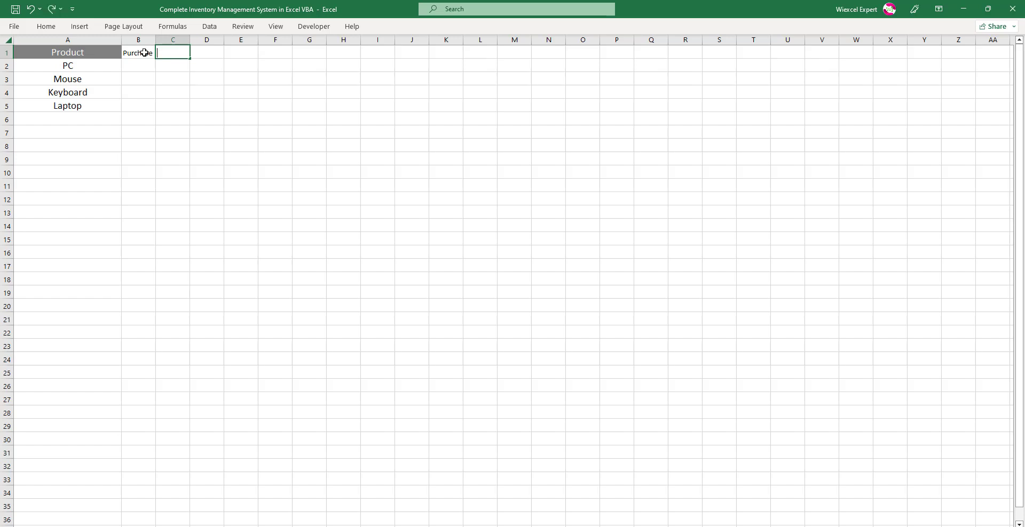
type("Sale")
key("Tab")
type("Stock")
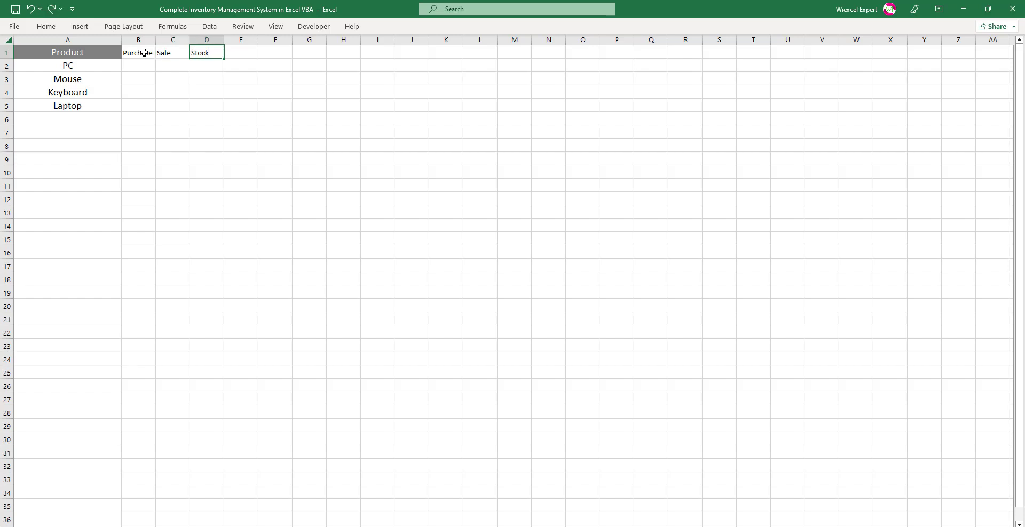
key("Tab")
type("St")
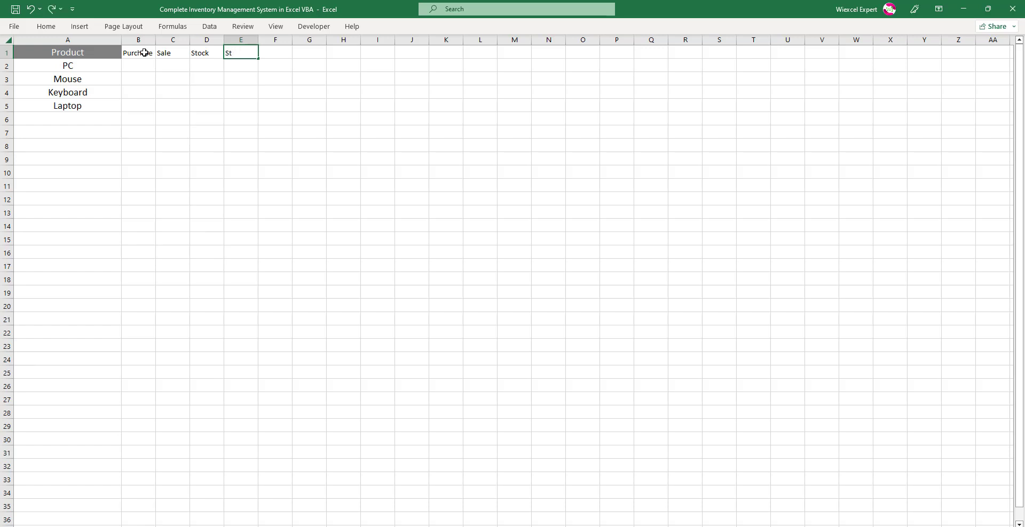
type("ock")
type(" Value")
- Copy the Product header's formatting onto B1:E1 with Format Painter
left_click(142, 73)
left_click(107, 53)
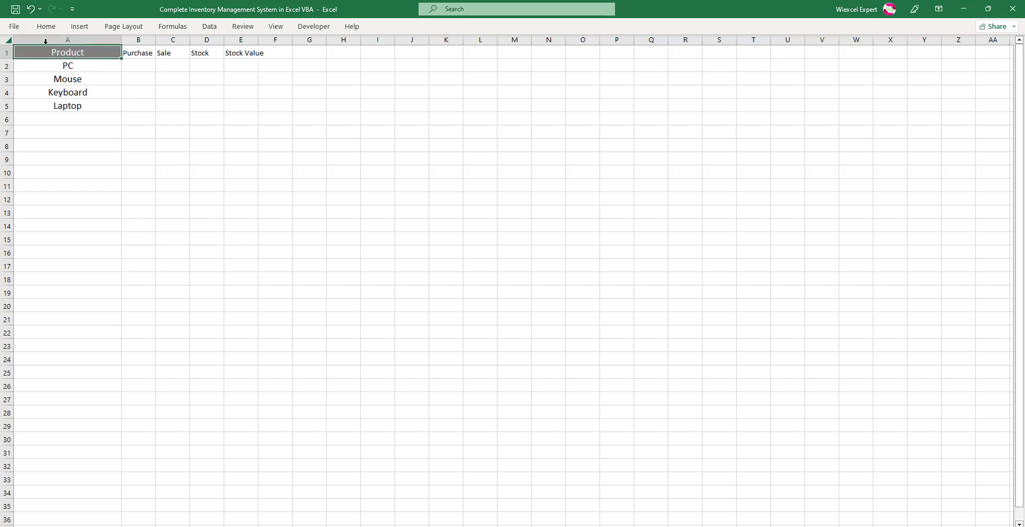
left_click(47, 26)
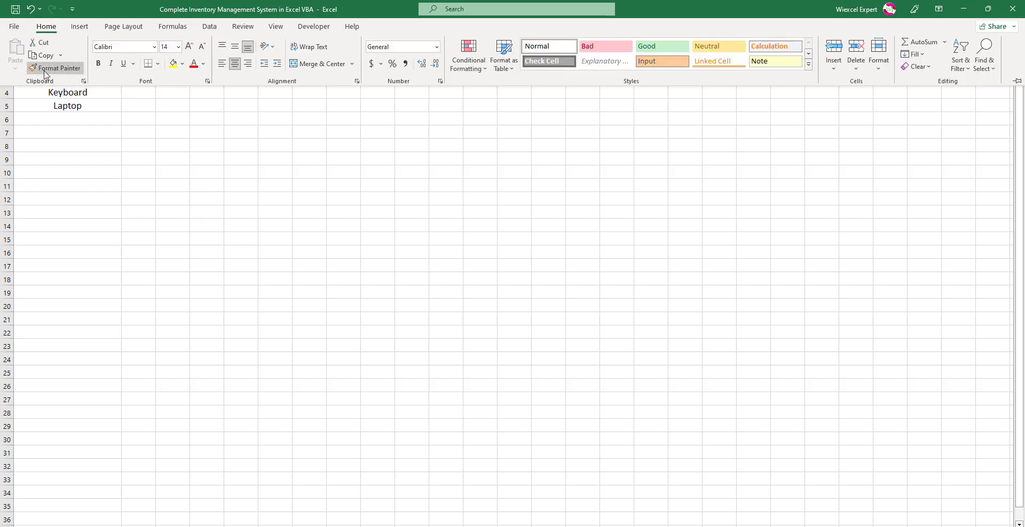
left_click(51, 68)
left_click_drag(140, 52, 234, 52)
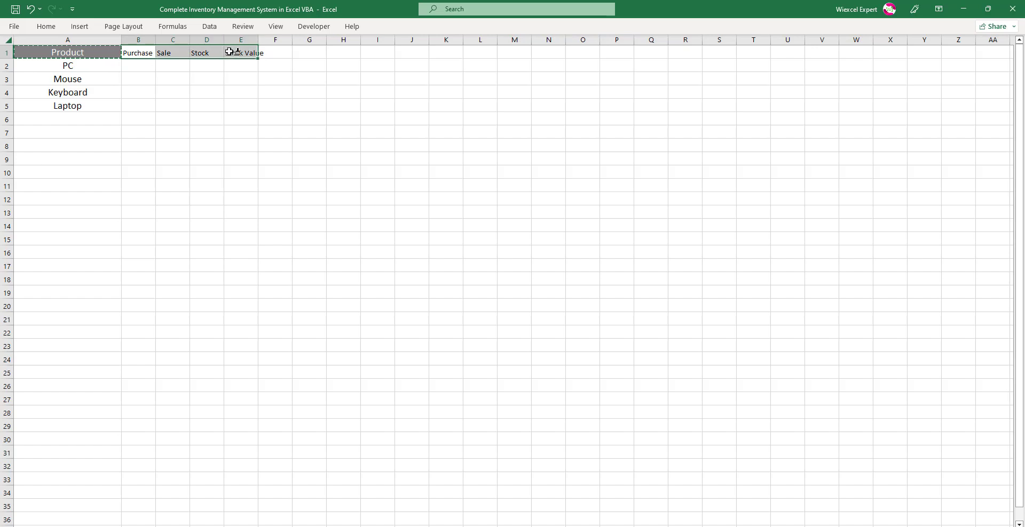
- Widen columns B through E
left_click_drag(140, 40, 279, 38)
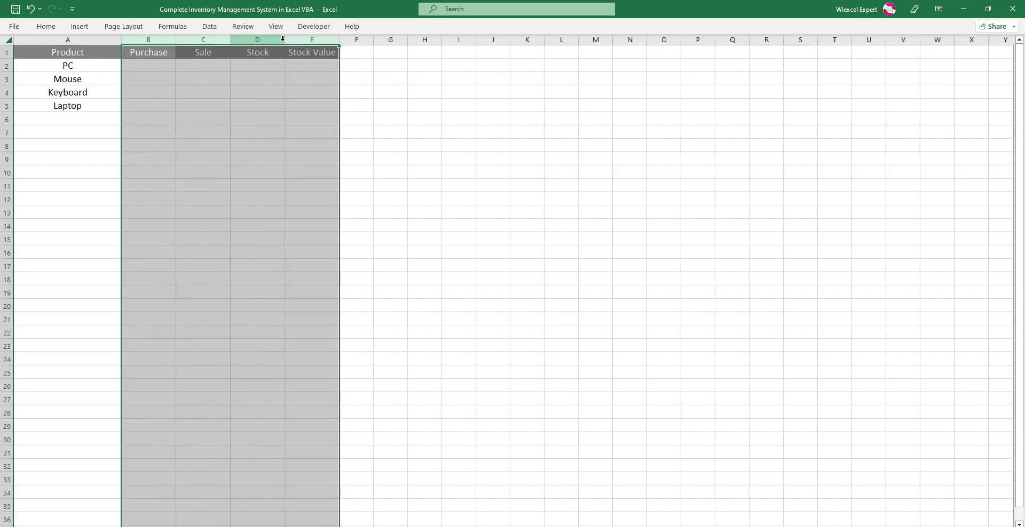
left_click_drag(344, 39, 421, 39)
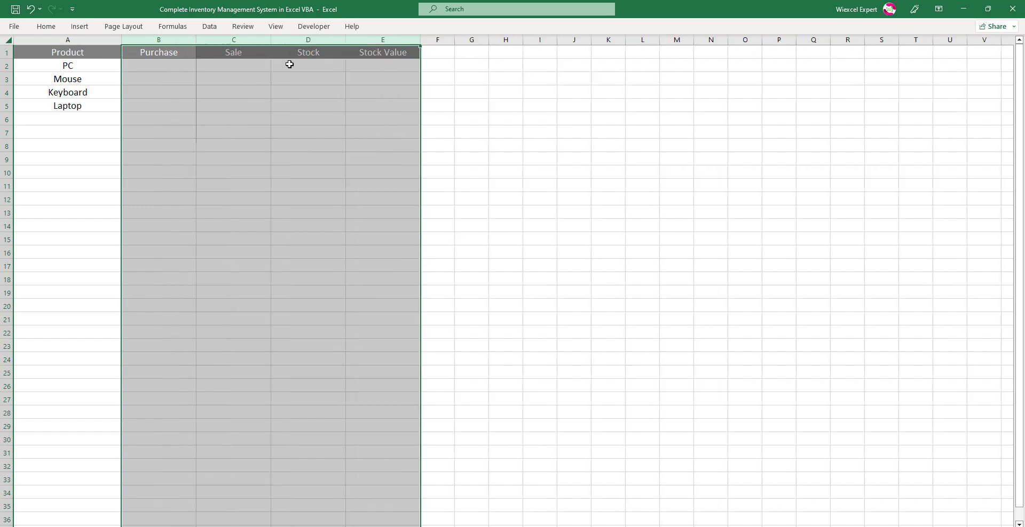
left_click(197, 83)
left_click(155, 68)
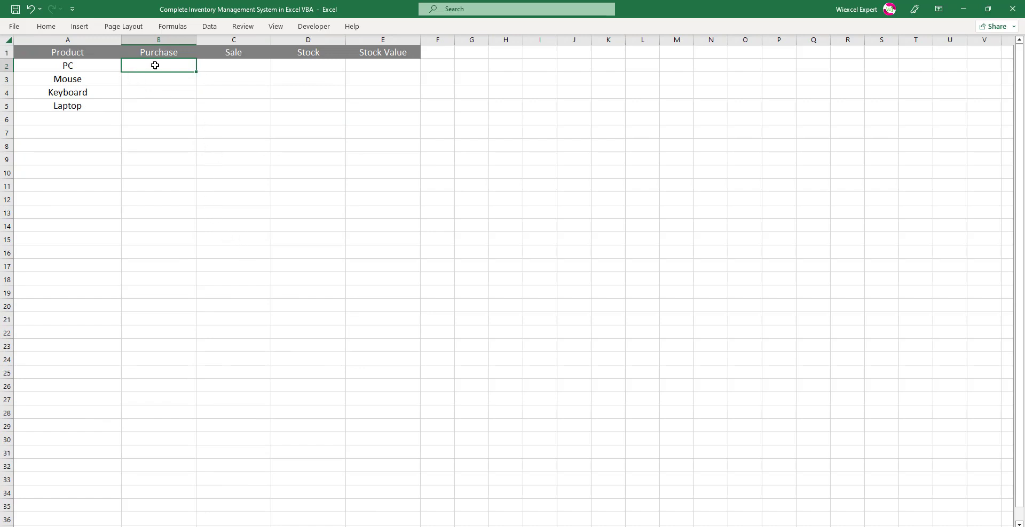
- Retitle the D1 heading to Available Stock
left_click(380, 64)
left_click(328, 51)
key("ctrl+z")
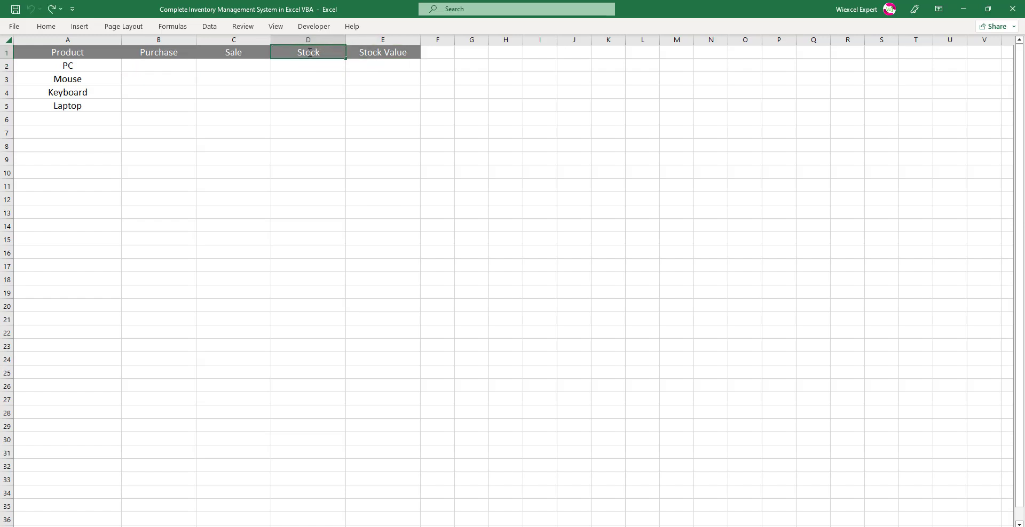
key("ctrl+y")
left_click(309, 92)
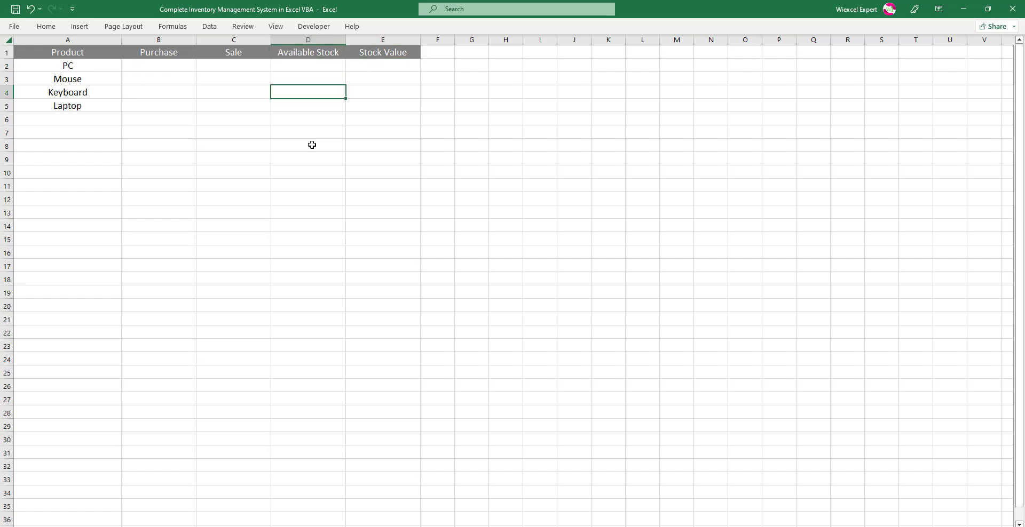
left_click(312, 145)
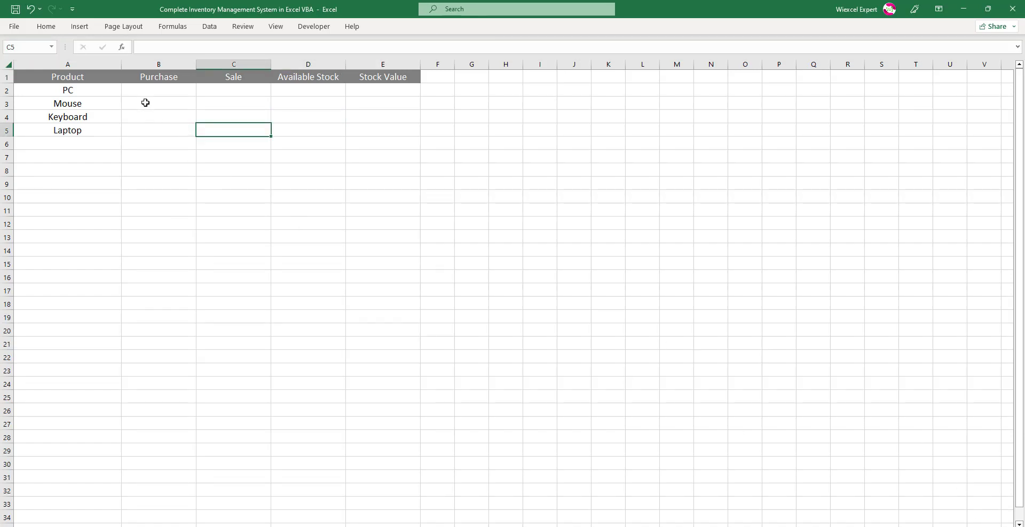
- Enter the SUMIFS Purchase formula in B2 and fill it down (50, 72, 60, 53)
left_click(142, 94)
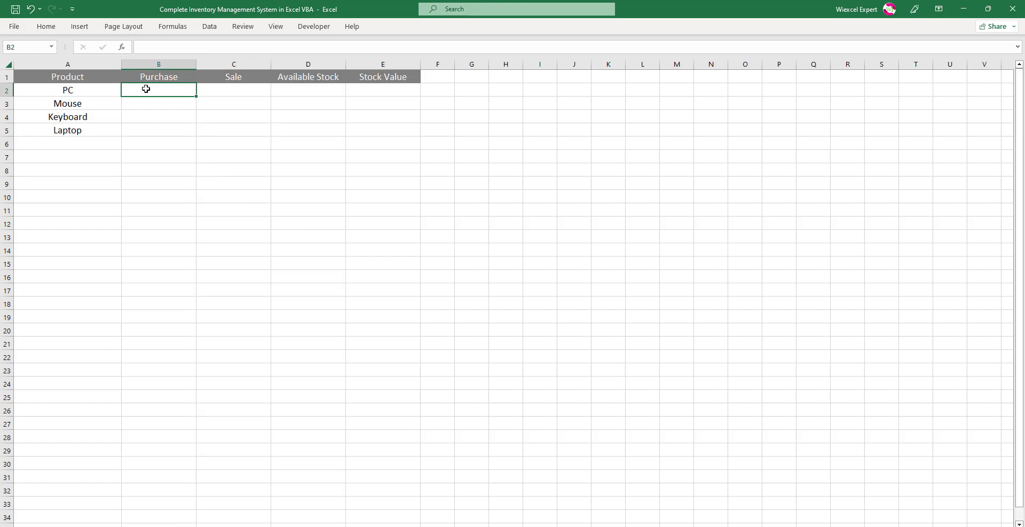
double_click(146, 89)
key("ctrl+v")
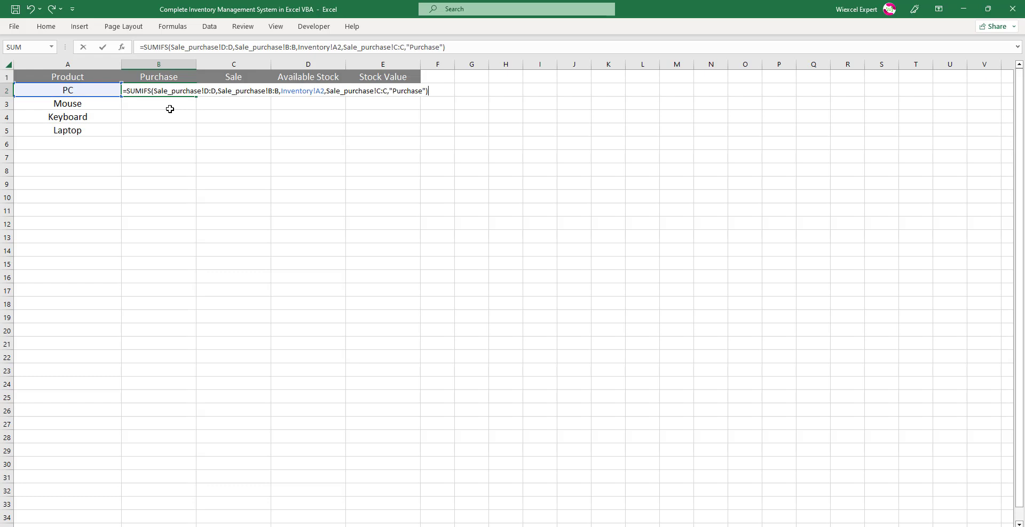
key("Return")
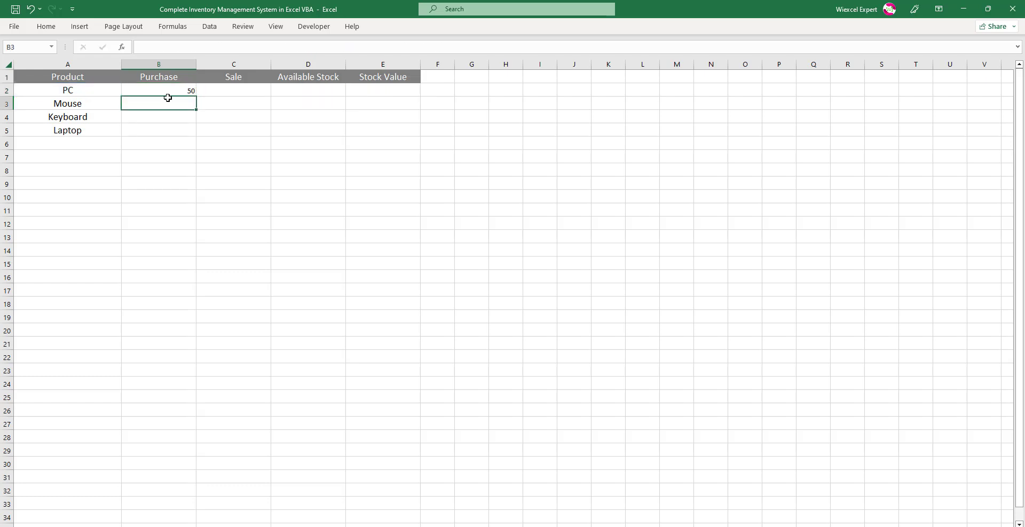
left_click(169, 94)
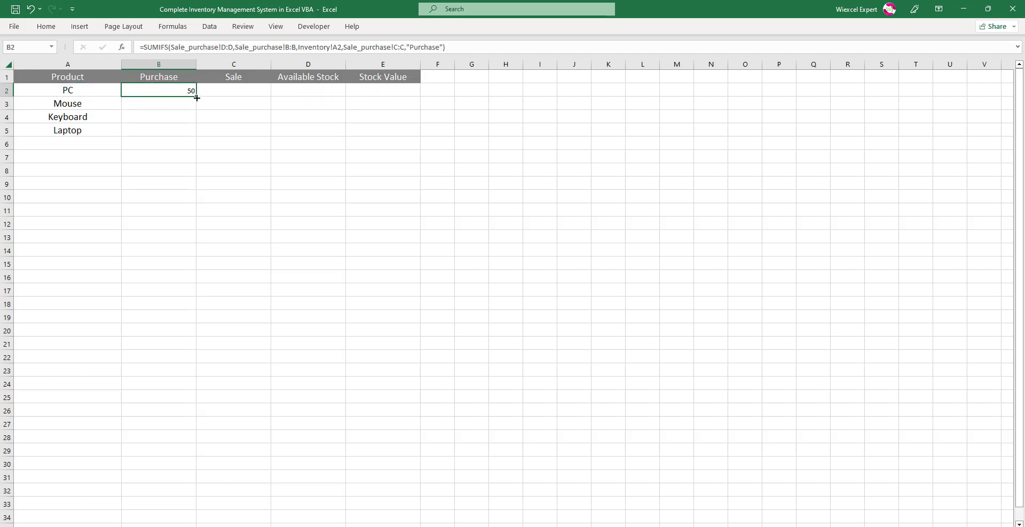
double_click(196, 96)
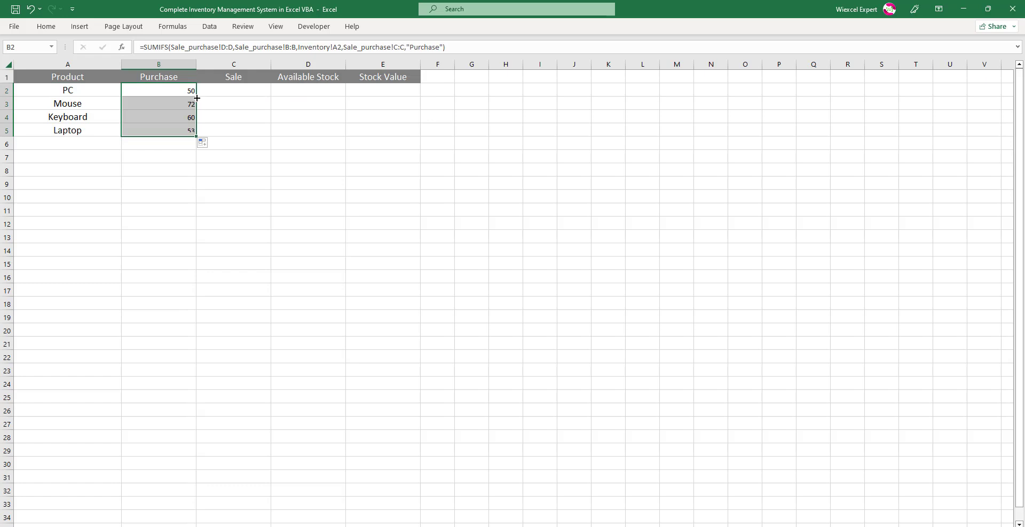
left_click(249, 87)
- Put the same SUMIFS formula in C2 with criterion "Sale" and fill down (4, 22, 28, 2)
left_click(187, 91)
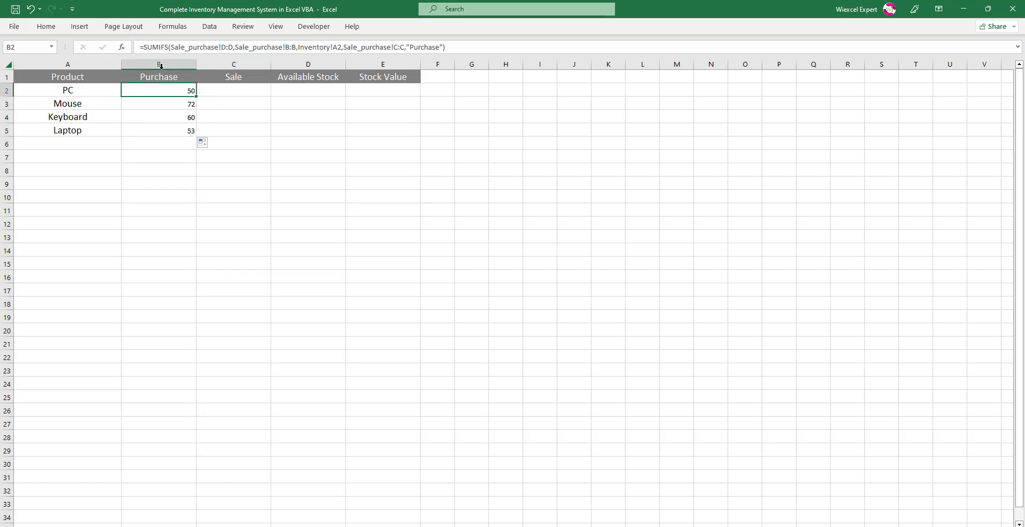
left_click_drag(145, 48, 451, 48)
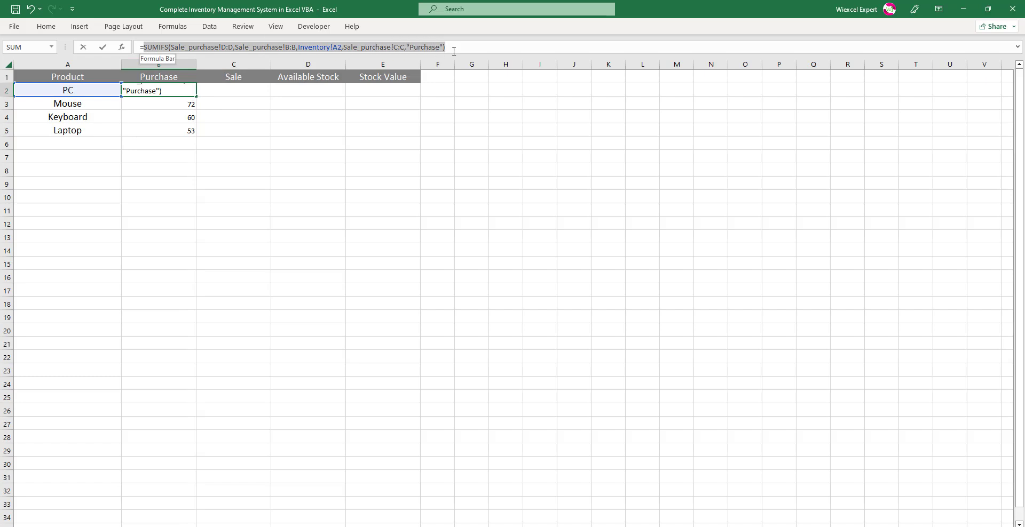
left_click(228, 93)
key("Escape")
left_click(228, 92)
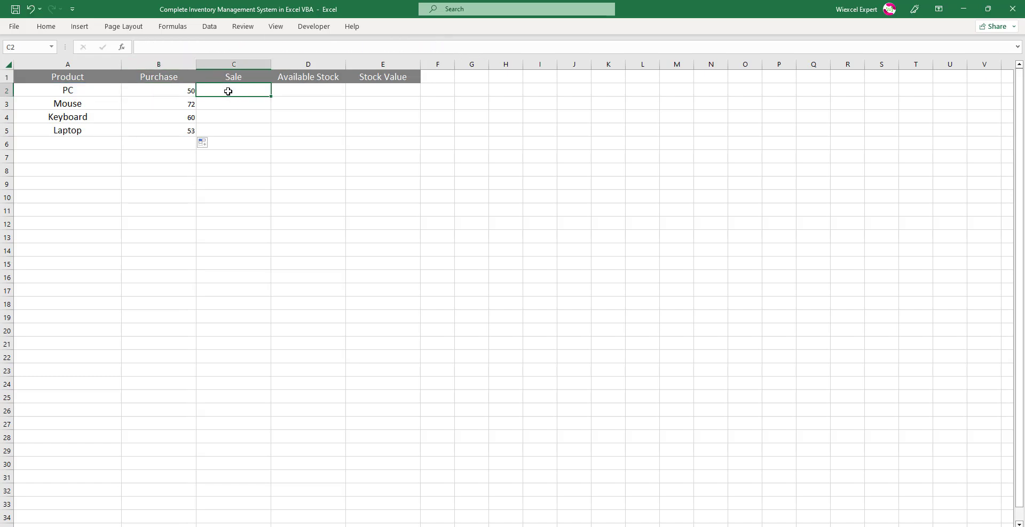
key("F2")
key("ctrl+v")
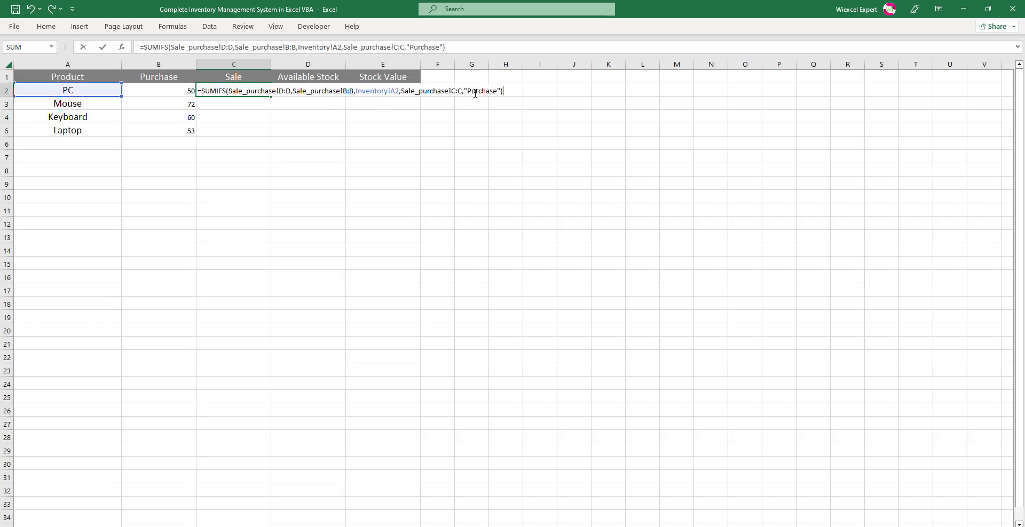
left_click_drag(479, 91, 497, 90)
type("Sale")
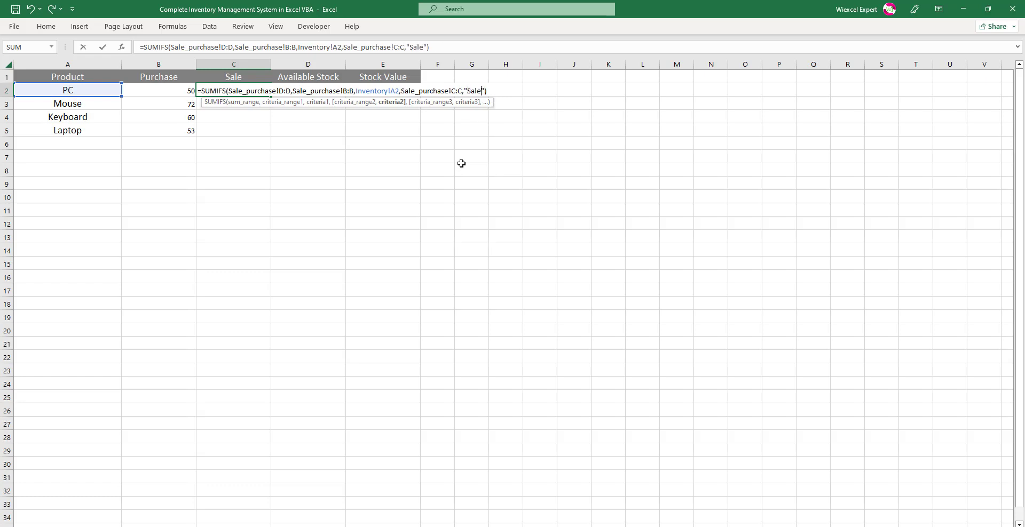
key("Return")
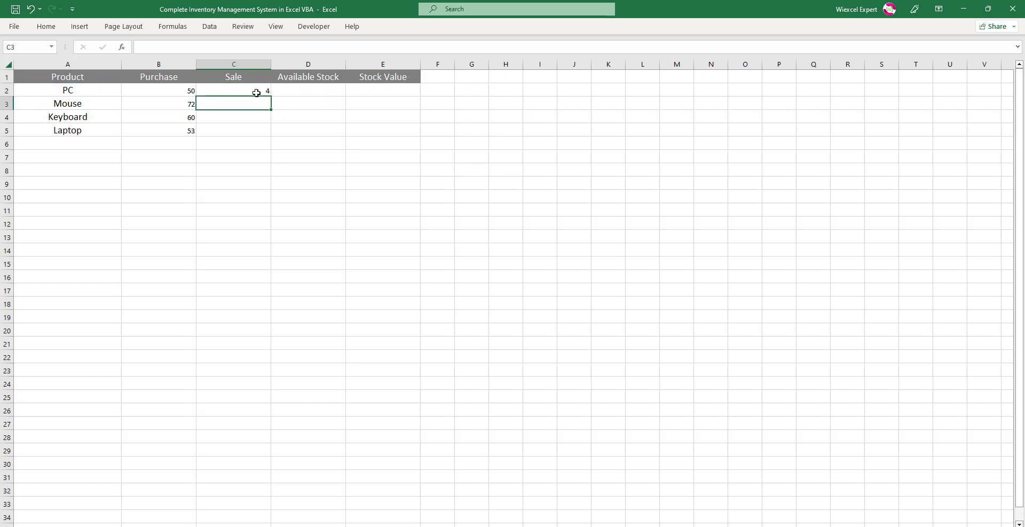
left_click(258, 94)
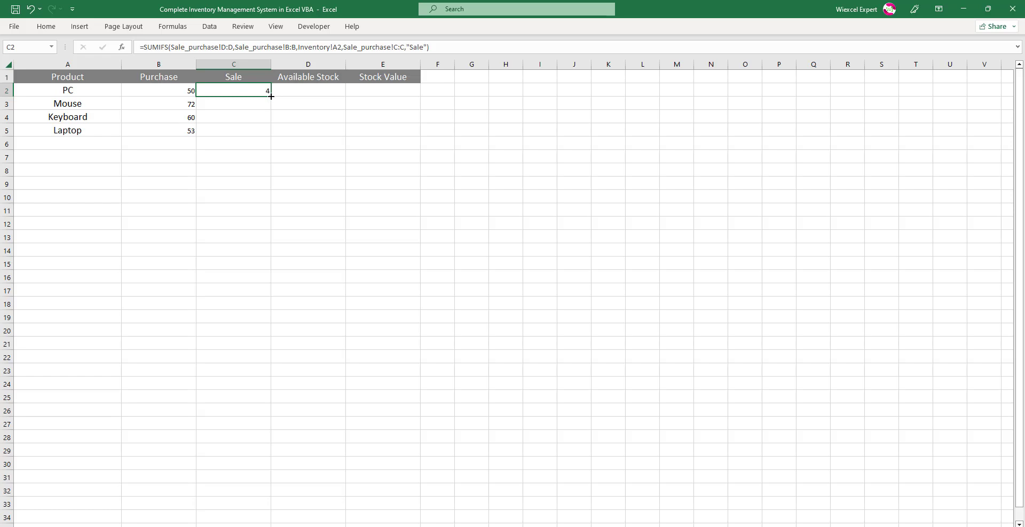
double_click(271, 96)
- Enter =B2-C2 in D2 and fill it down, giving stock 46, 50, 32 and 51
left_click(314, 92)
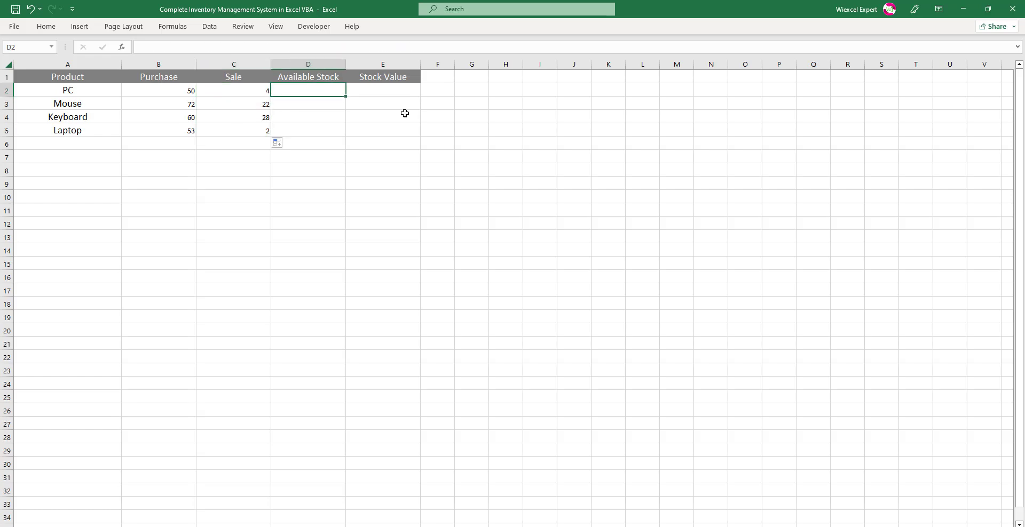
type("=")
left_click(186, 92)
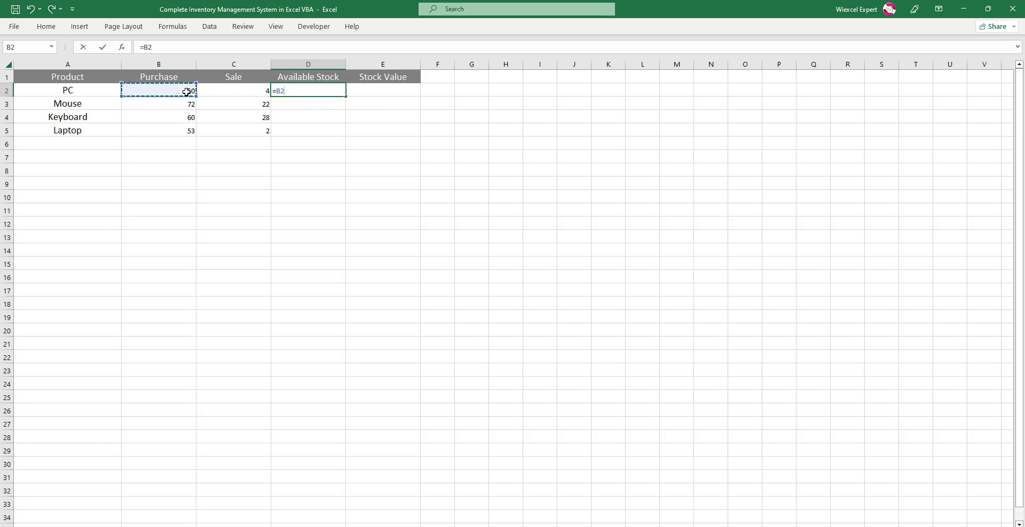
type("-")
left_click(224, 90)
key("Return")
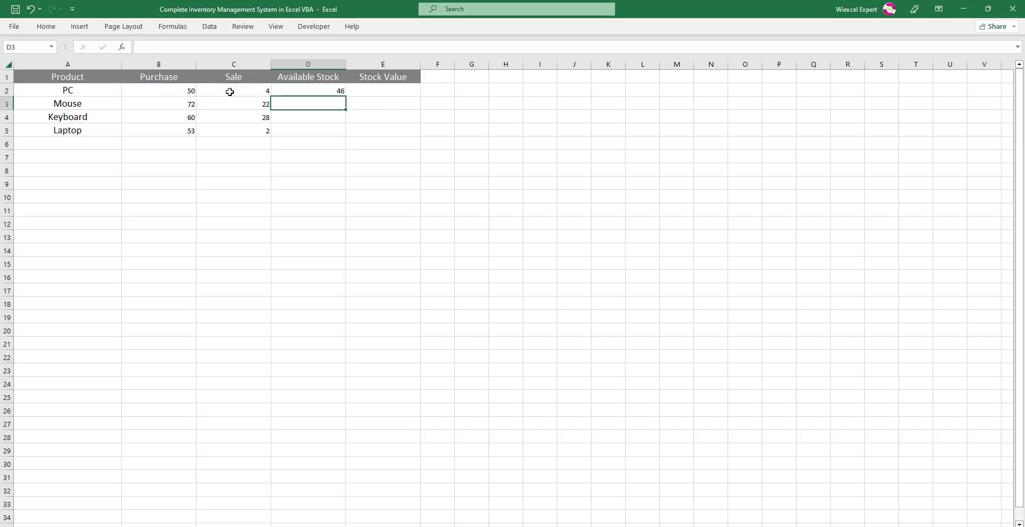
left_click(302, 94)
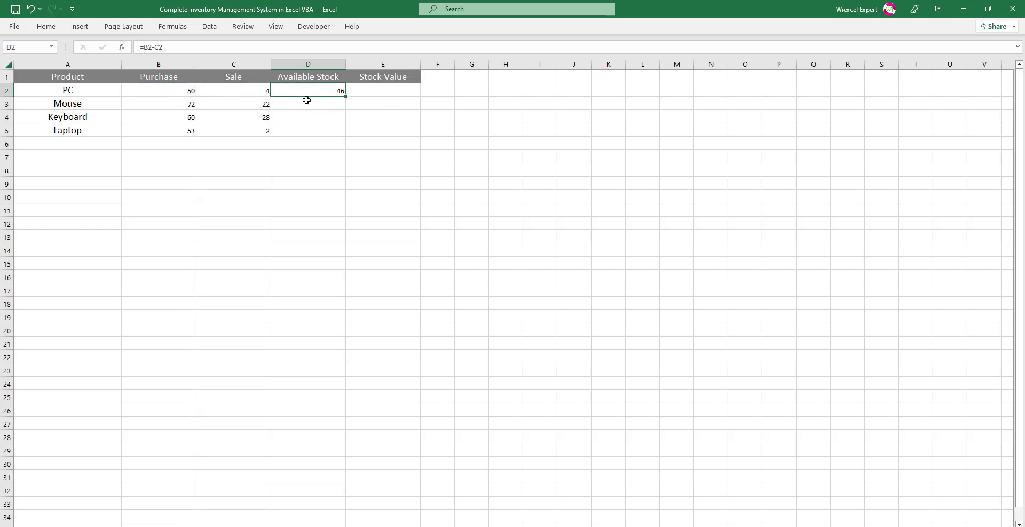
double_click(345, 96)
left_click(303, 102)
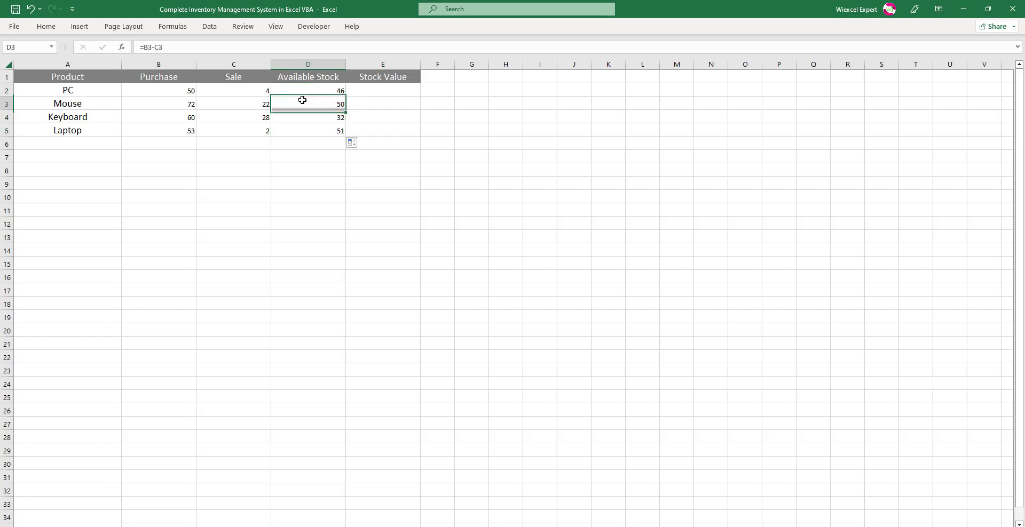
left_click(303, 131)
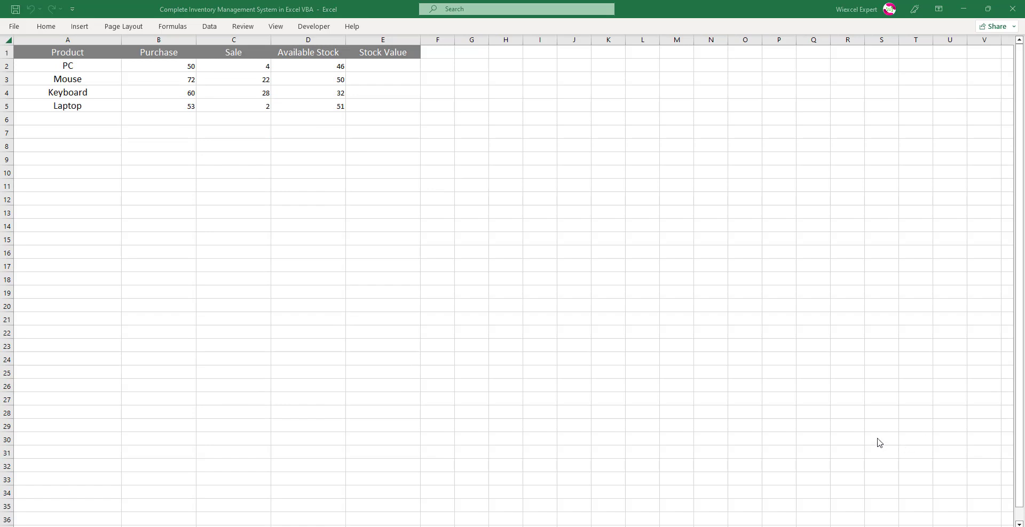
- Open the Visual Basic editor from the Developer tab to show UserForm1
left_click(307, 27)
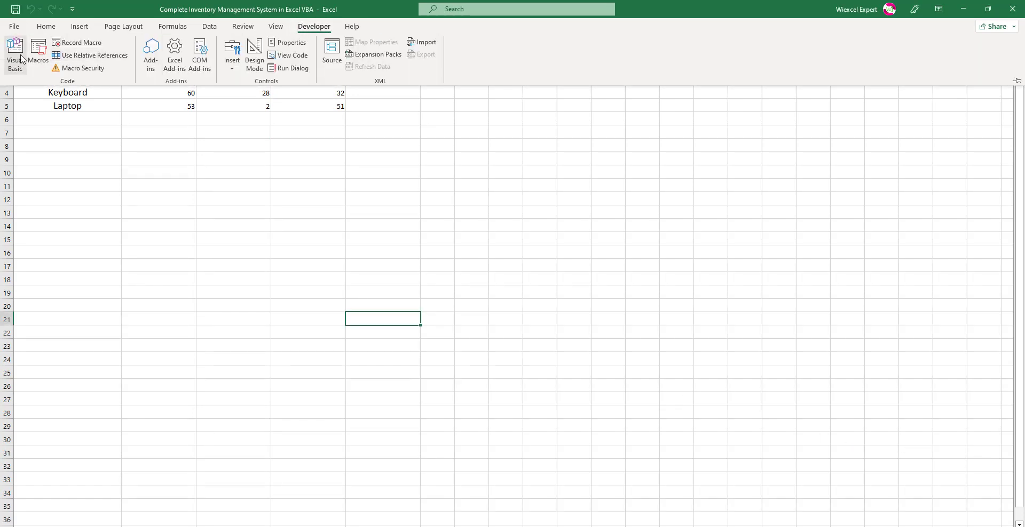
left_click(18, 59)
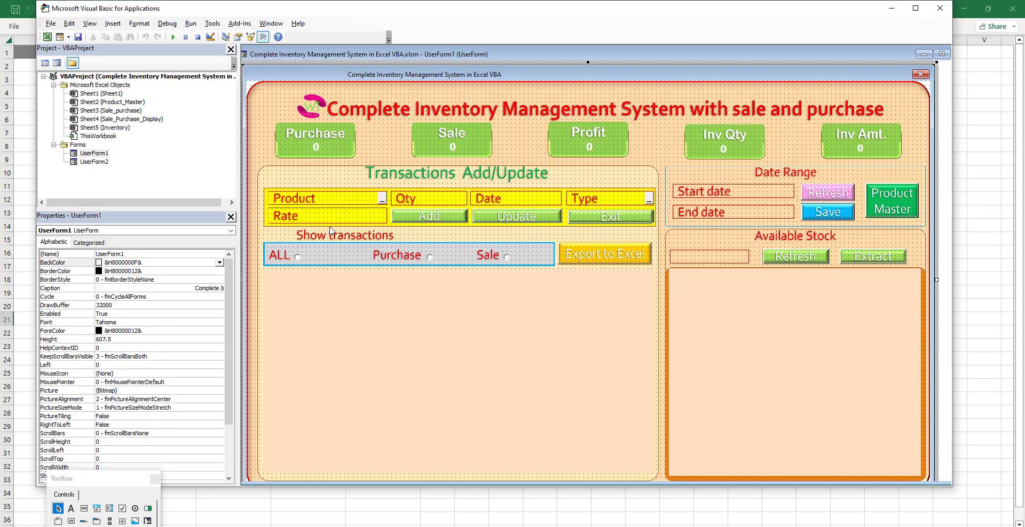